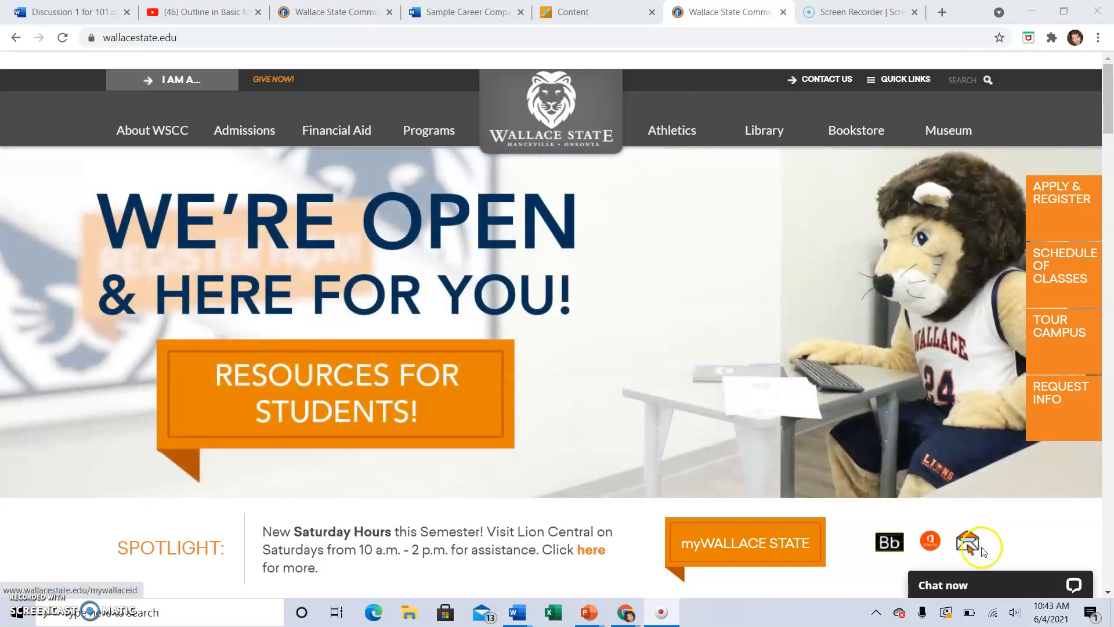
Open Office 365 from the college website and create a new blank Word document
{"action": "left_click", "coordinate": [930, 542]}
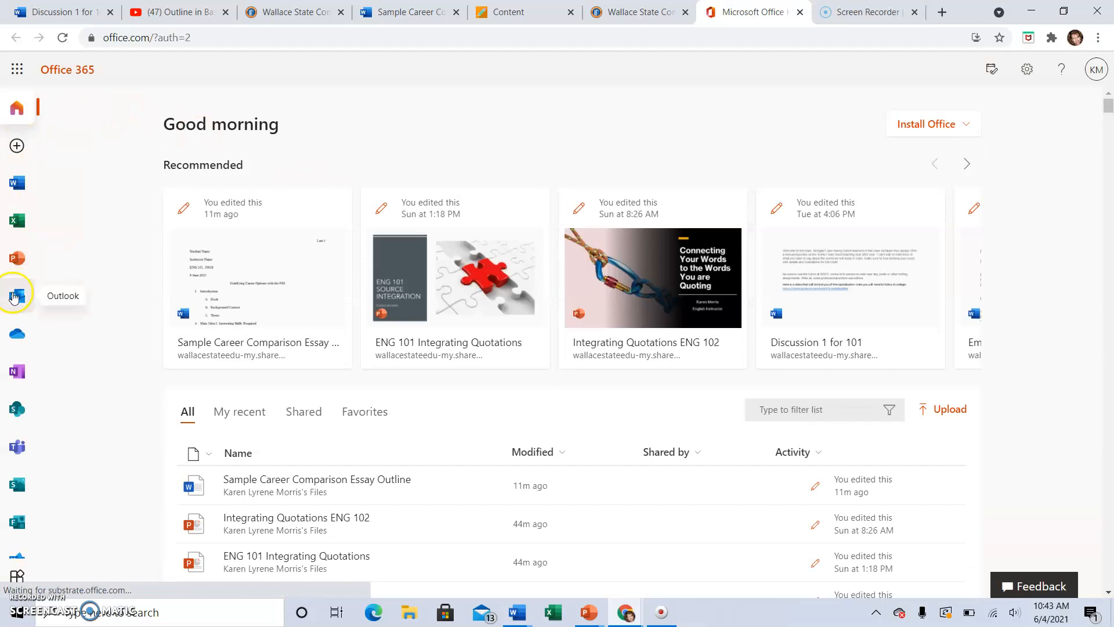
{"action": "left_click", "coordinate": [16, 184]}
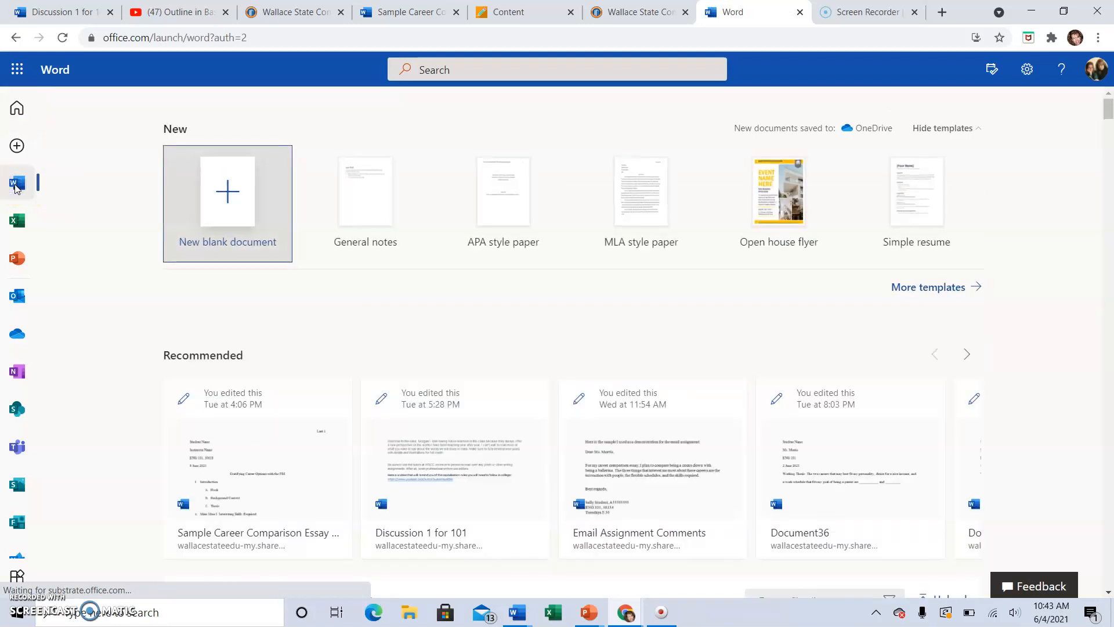
{"action": "left_click", "coordinate": [204, 212]}
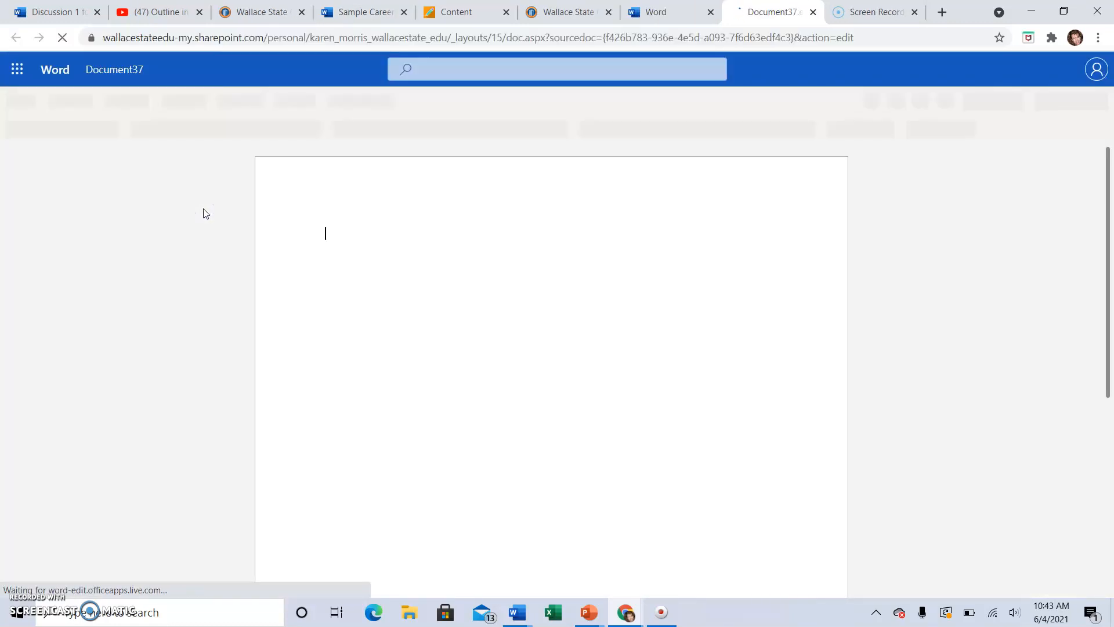
{"action": "left_click", "coordinate": [326, 286]}
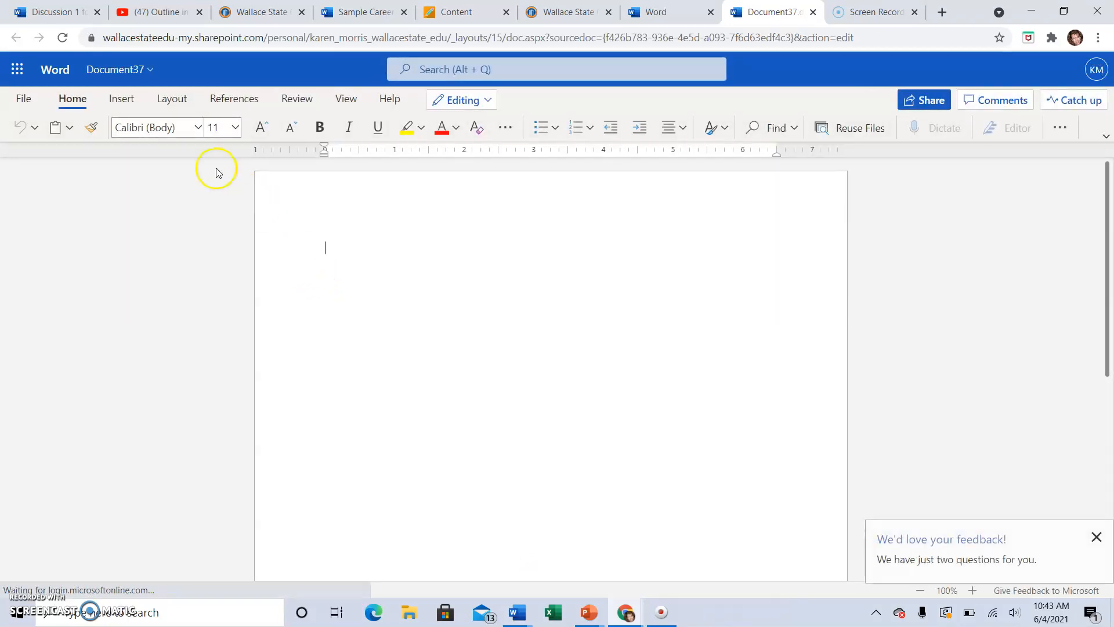
Set the blank document's font to Times New Roman, size 12
{"action": "left_click", "coordinate": [197, 128]}
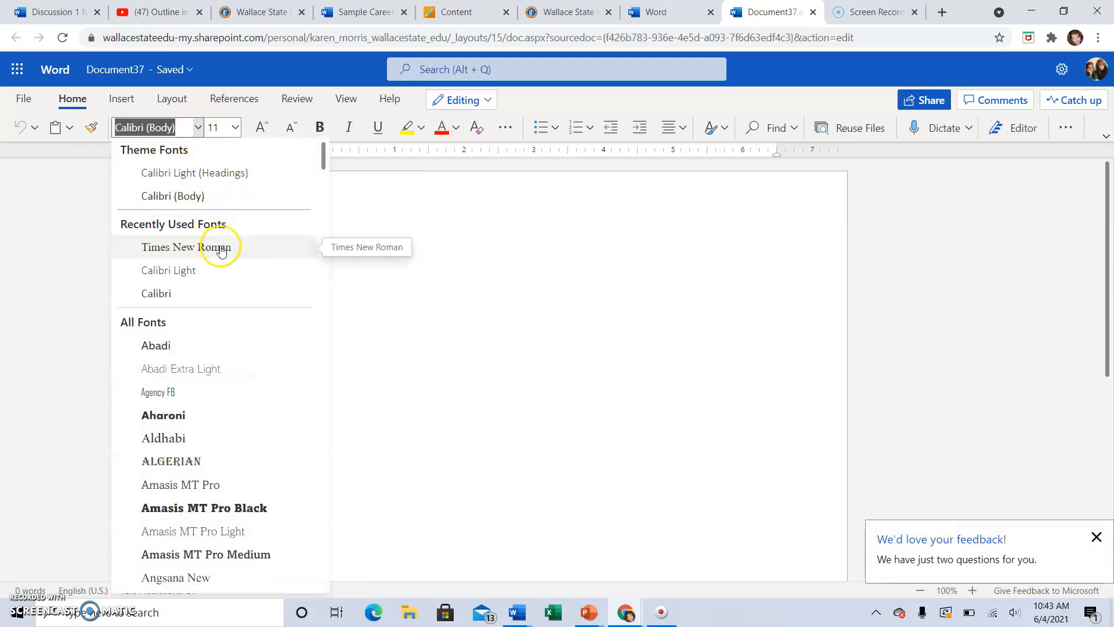
{"action": "left_click", "coordinate": [221, 247]}
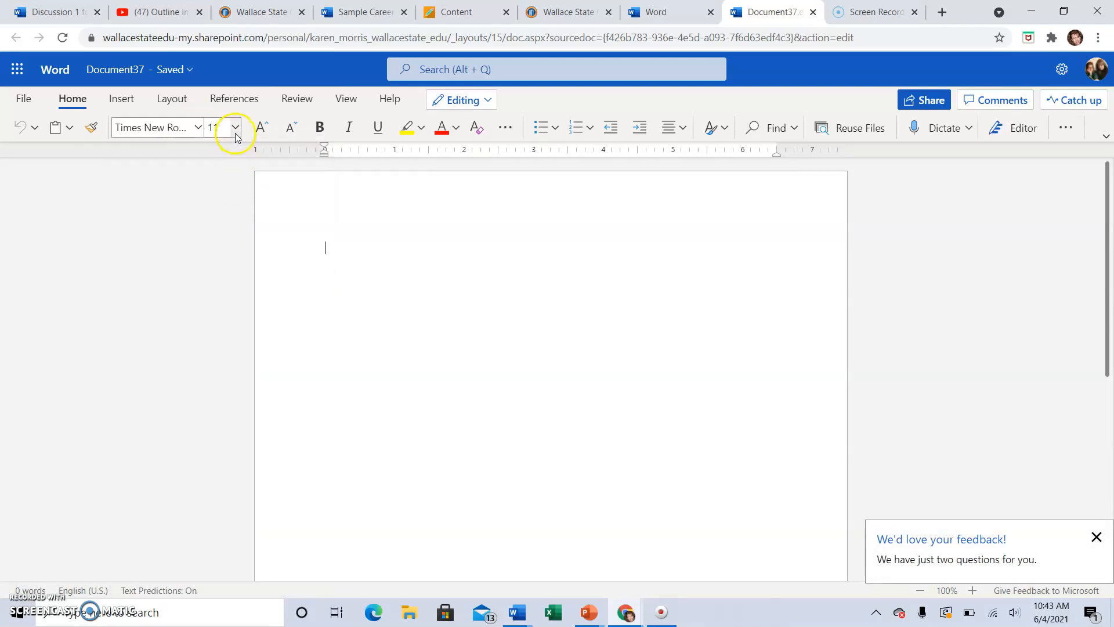
{"action": "left_click", "coordinate": [235, 130]}
{"action": "left_click", "coordinate": [223, 242]}
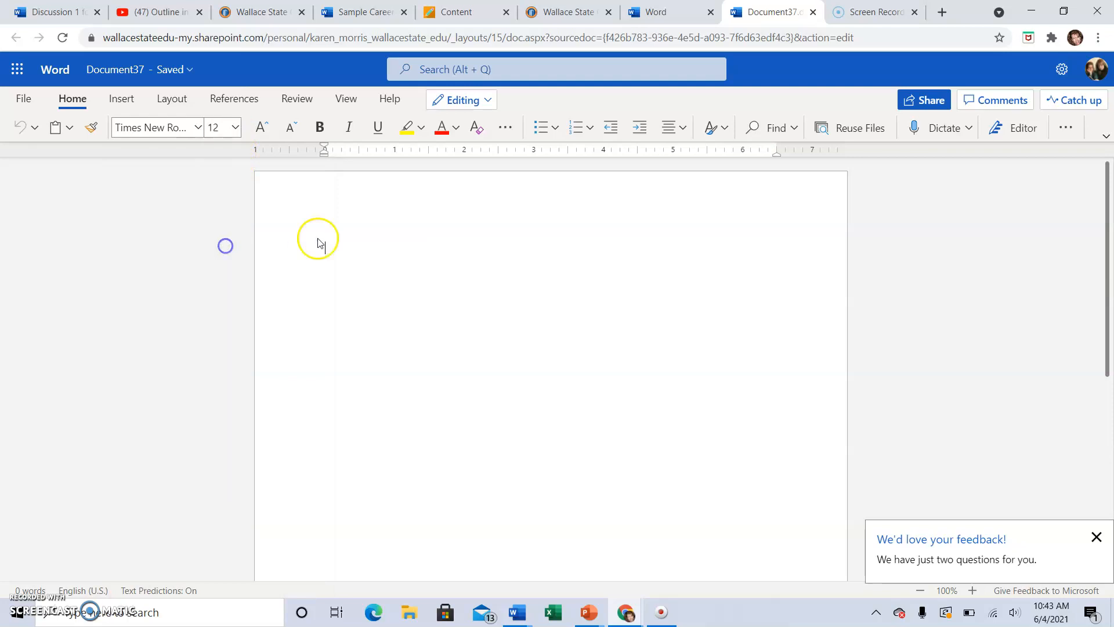
{"action": "left_click", "coordinate": [363, 243]}
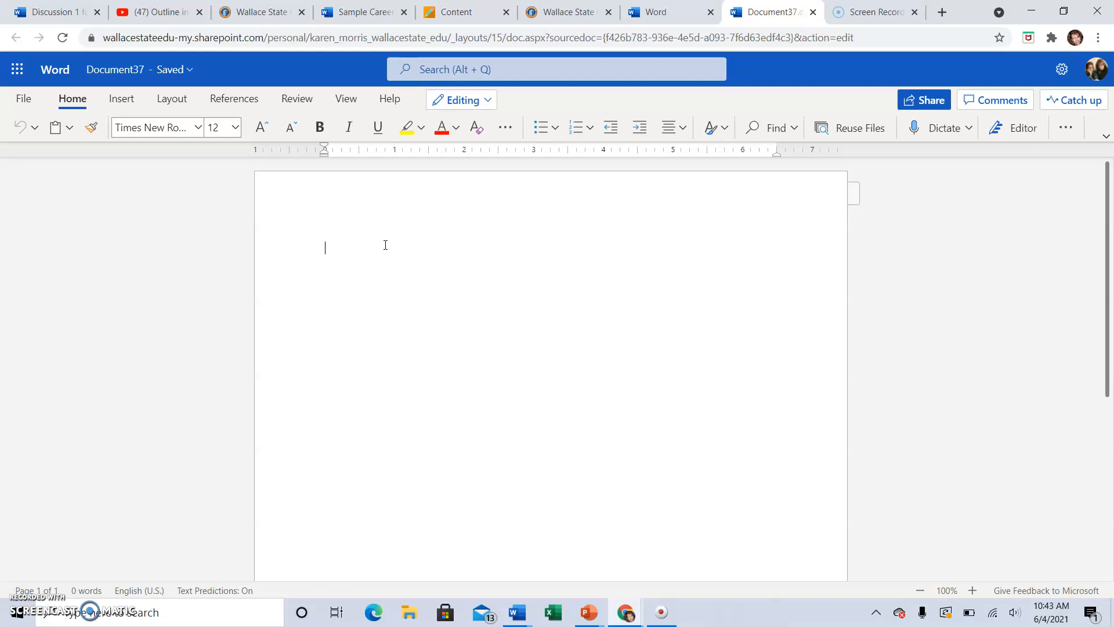
Enter the heading lines Student Name, Instructor Name and ENG 101, 30618, and check the section number on the online course page
{"action": "type", "text": "Student Name"}
{"action": "key", "text": "Return"}
{"action": "type", "text": "Instructor Name"}
{"action": "key", "text": "Return"}
{"action": "type", "text": "ENG 101"}
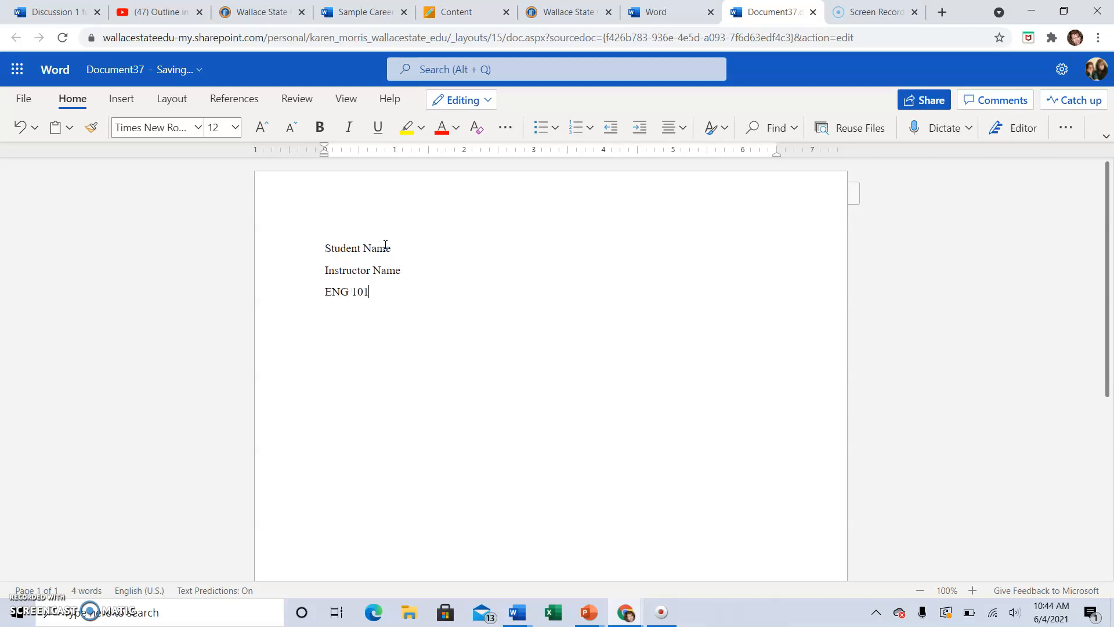
{"action": "type", "text": ", 30618"}
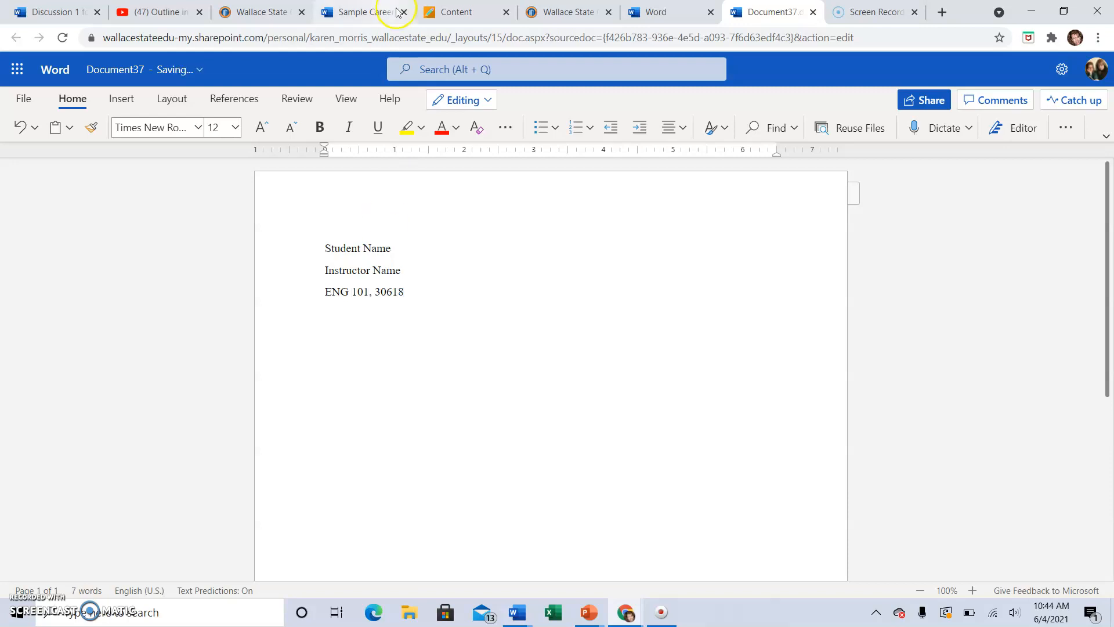
{"action": "left_click", "coordinate": [459, 13]}
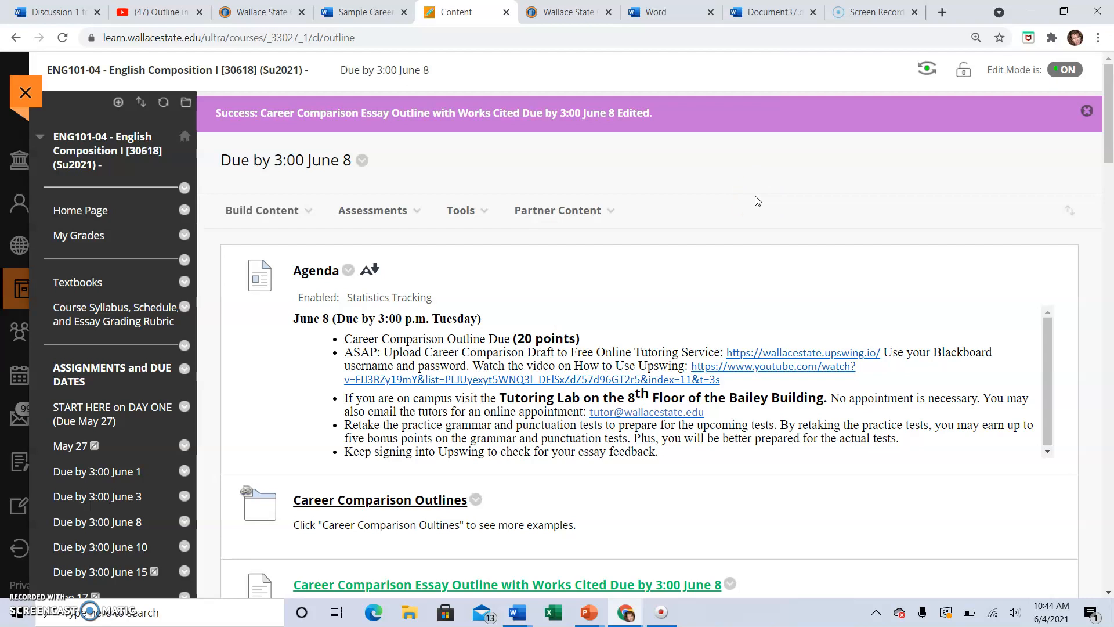
{"action": "left_click", "coordinate": [738, 201]}
{"action": "left_click", "coordinate": [733, 30]}
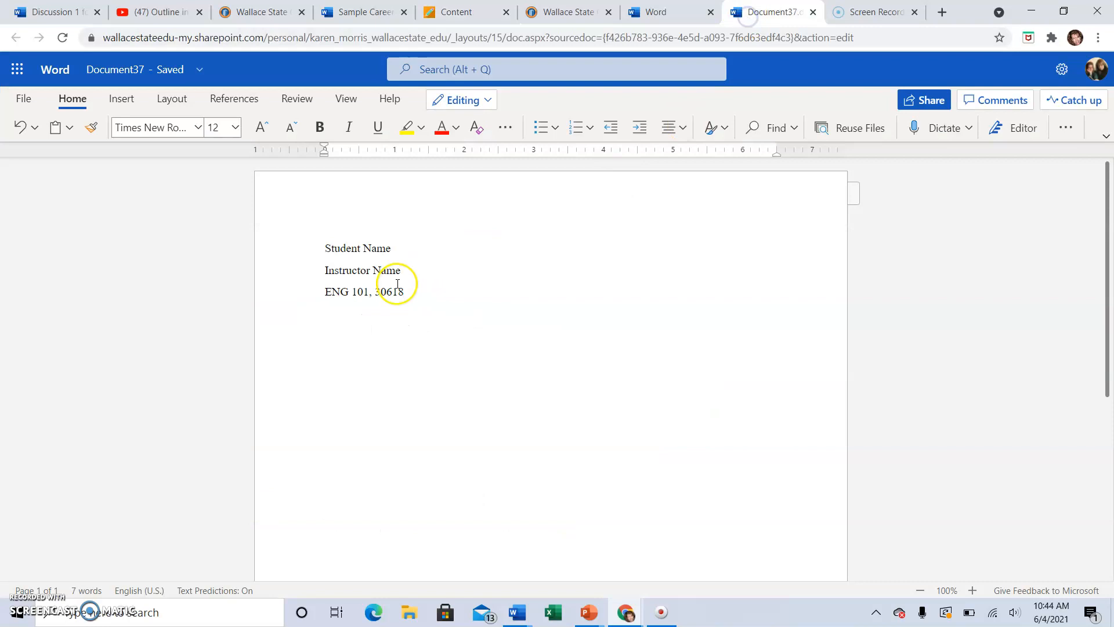
Add the date 4 June 2021 below the course line and start a new line
{"action": "key", "text": "Return"}
{"action": "type", "text": "4 Jun"}
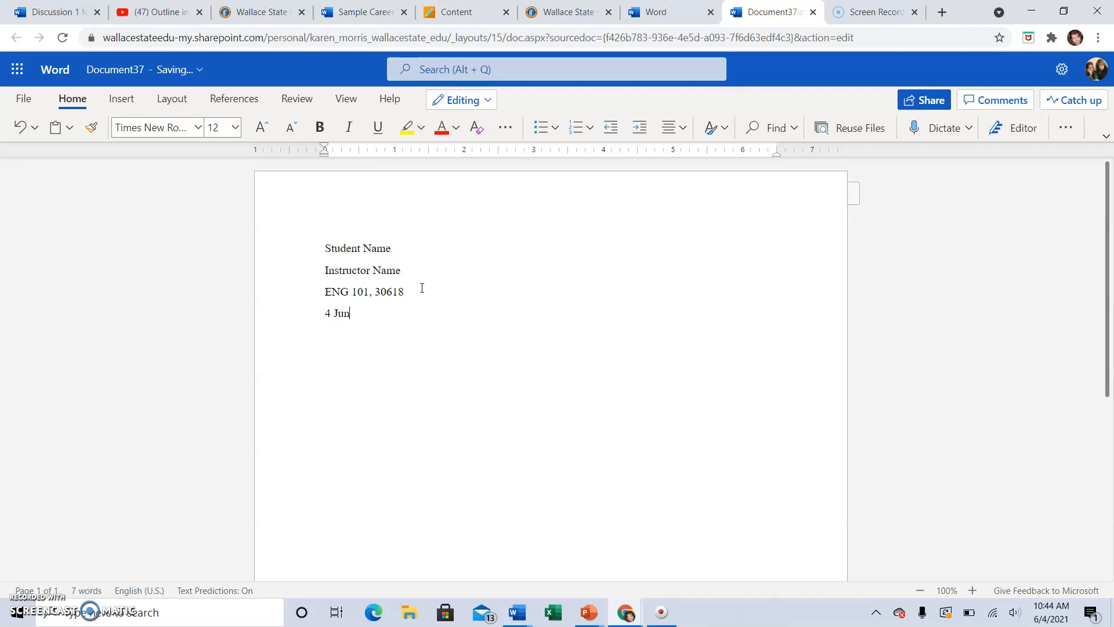
{"action": "type", "text": "e 2021"}
{"action": "key", "text": "Return"}
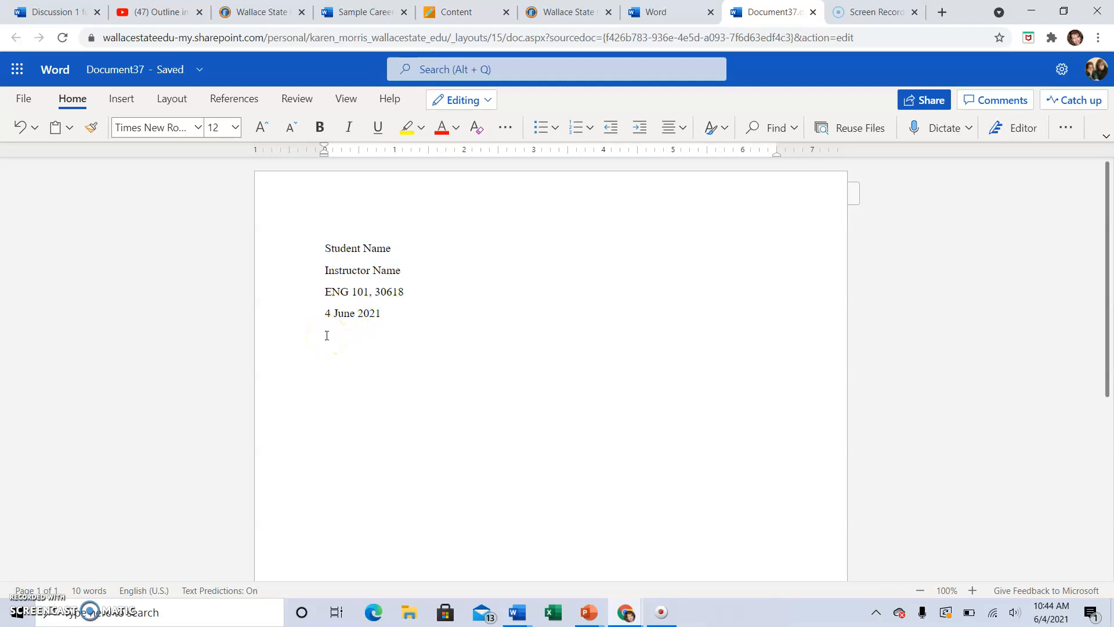
Set the line spacing of all heading lines to 2 and remove the space after each paragraph
{"action": "left_click_drag", "start_coordinate": [328, 335], "coordinate": [316, 248]}
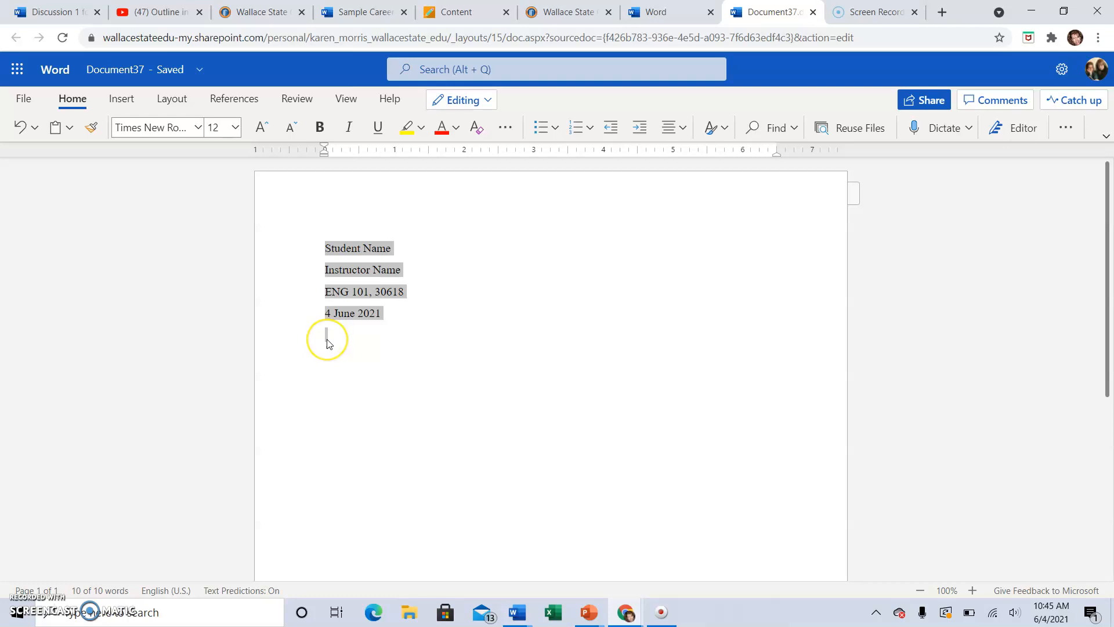
{"action": "left_click", "coordinate": [1069, 131]}
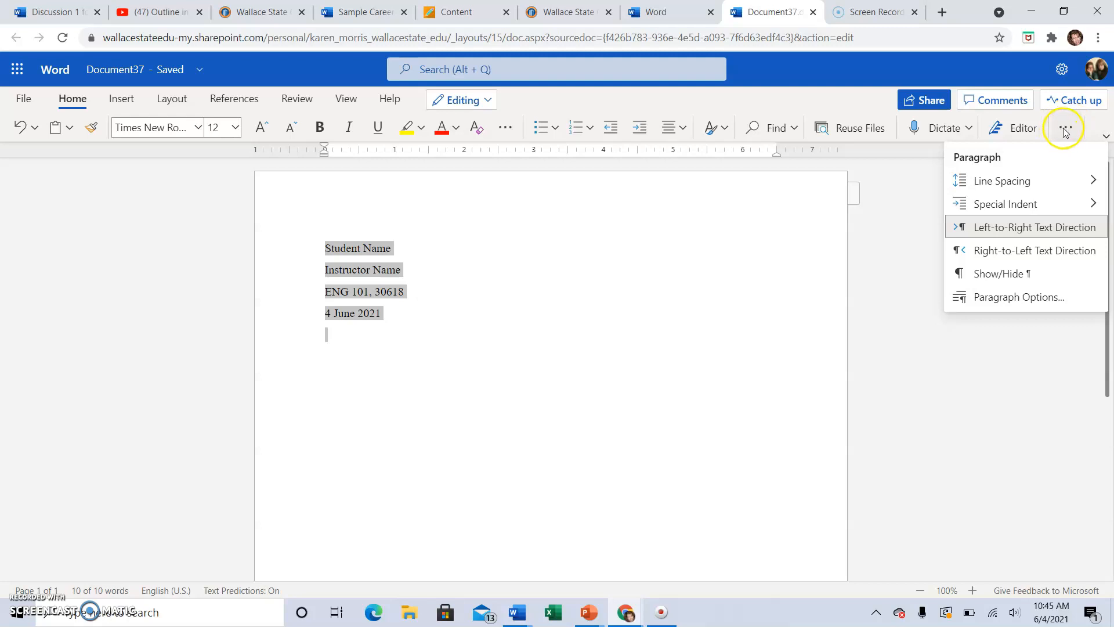
{"action": "mouse_move", "coordinate": [1007, 180]}
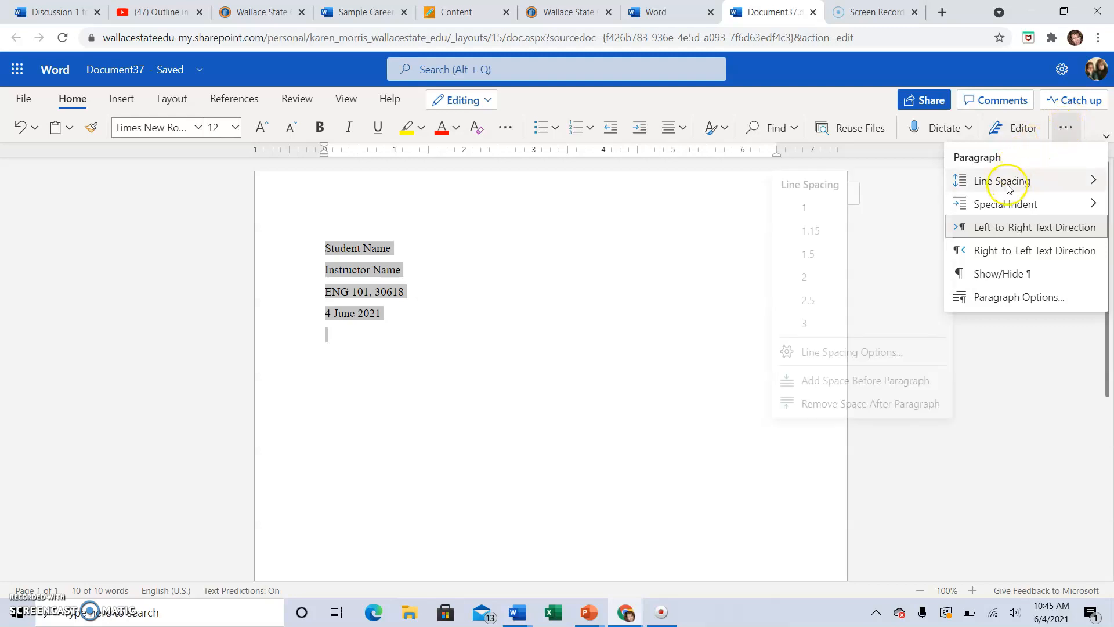
{"action": "left_click", "coordinate": [833, 276]}
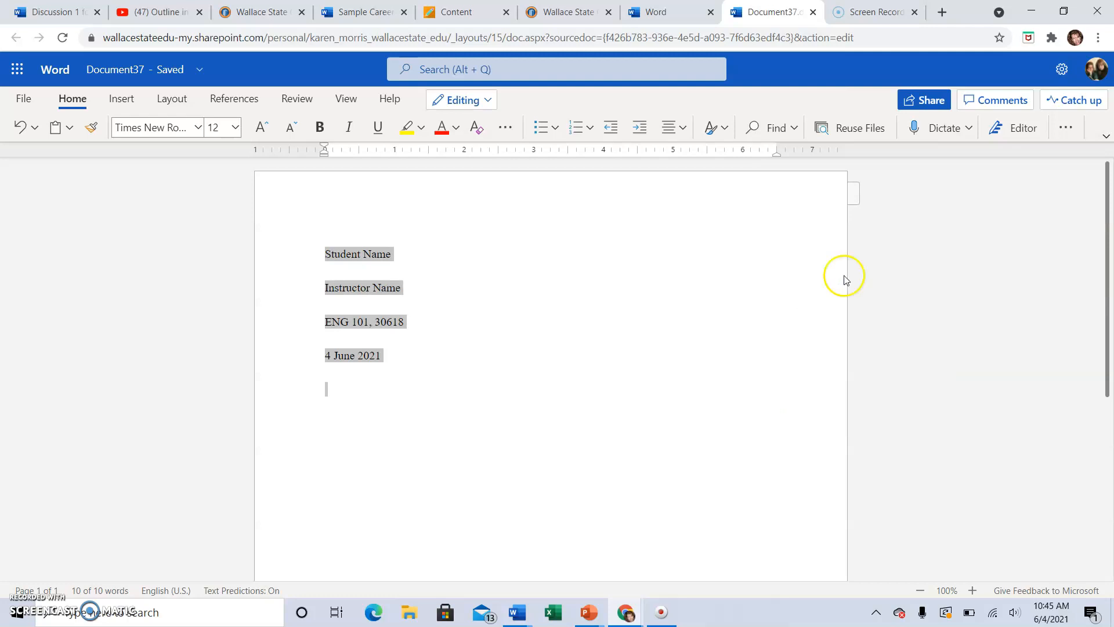
{"action": "left_click", "coordinate": [1066, 129]}
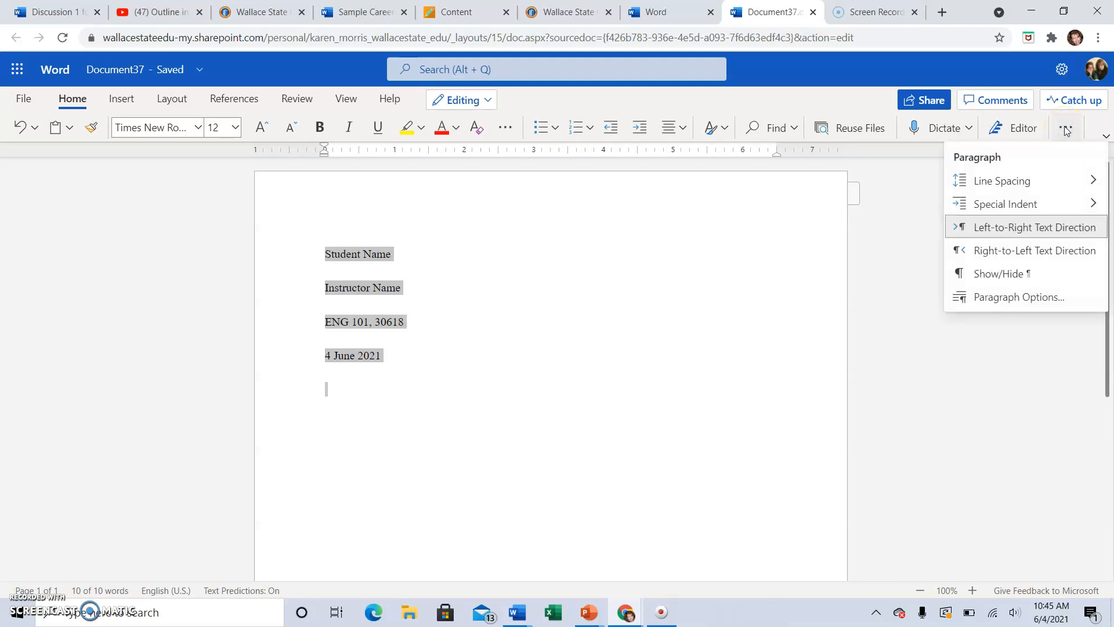
{"action": "mouse_move", "coordinate": [985, 180]}
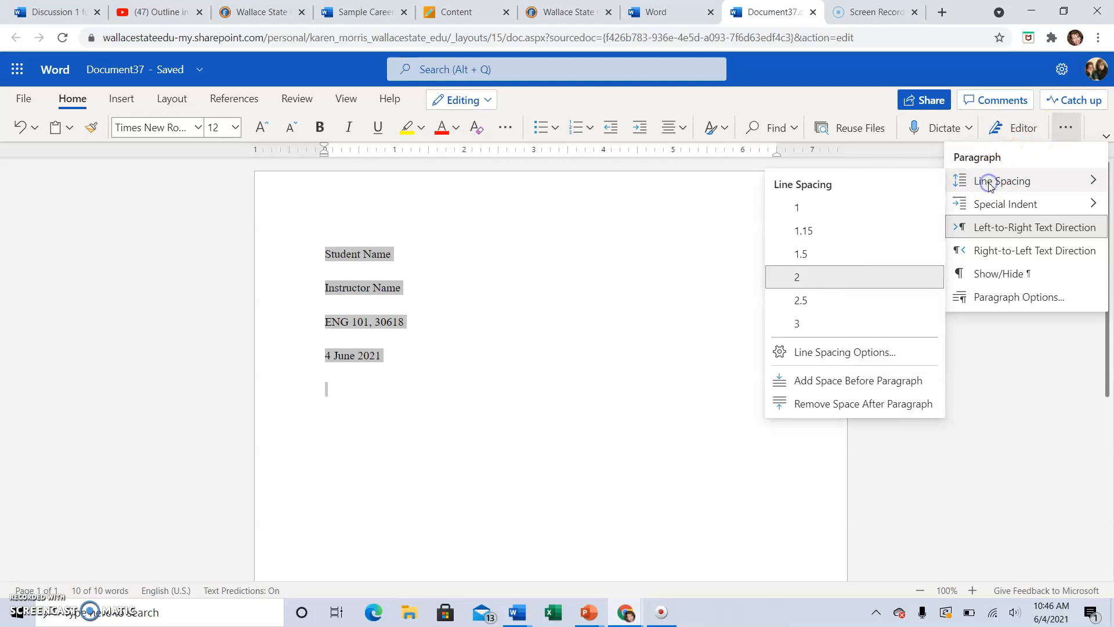
{"action": "left_click", "coordinate": [806, 407]}
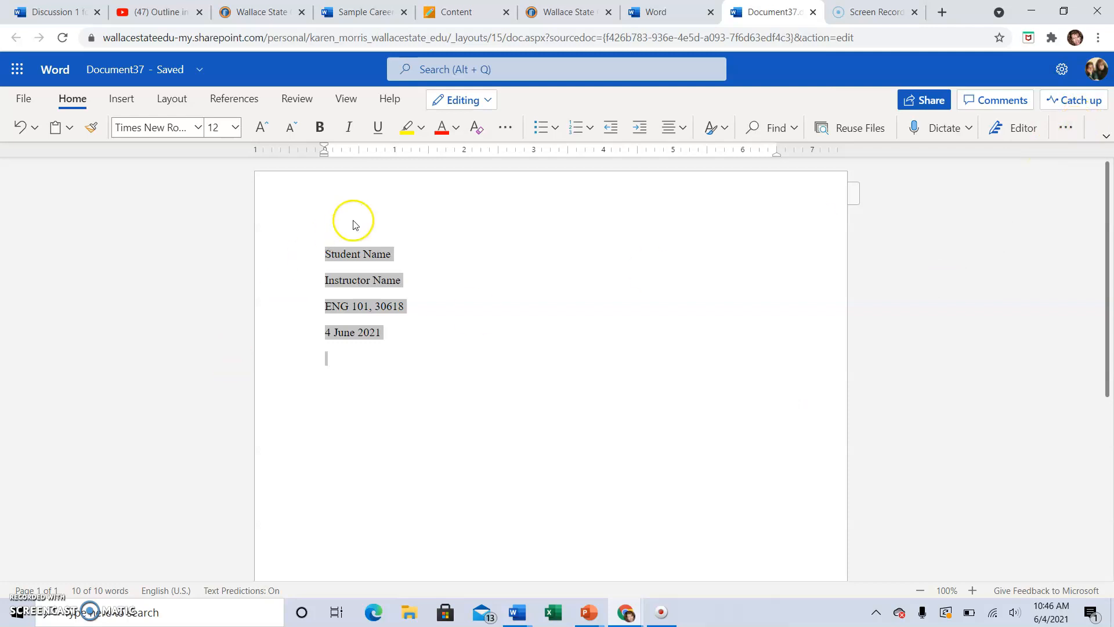
{"action": "left_click", "coordinate": [352, 358]}
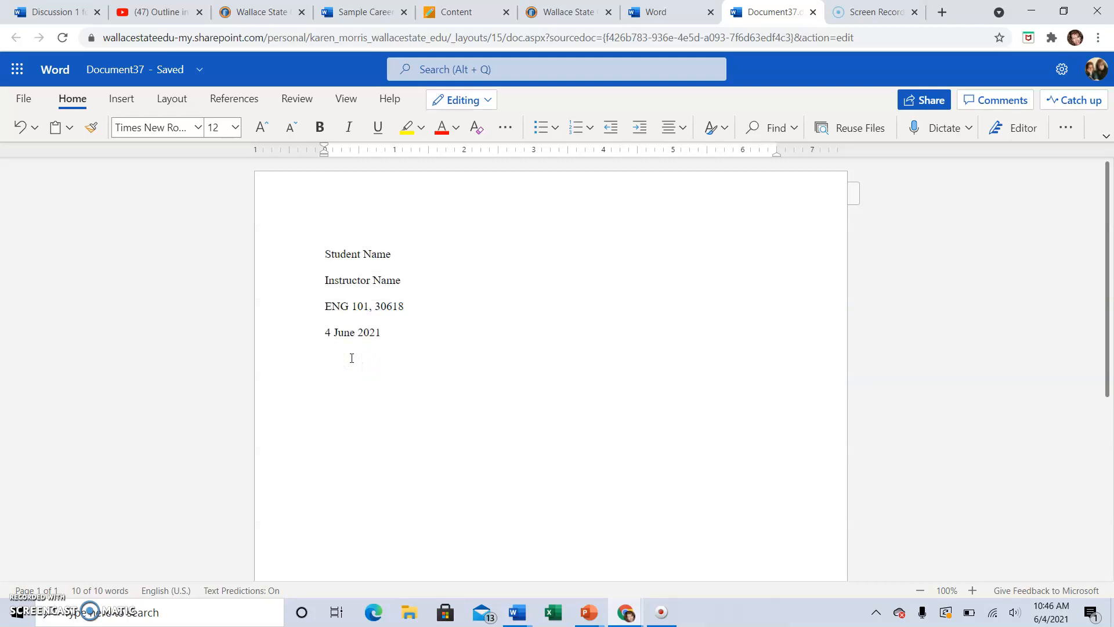
Add the centered title Creative Careers in the Arts below the date
{"action": "left_click", "coordinate": [670, 131]}
{"action": "left_click", "coordinate": [711, 191]}
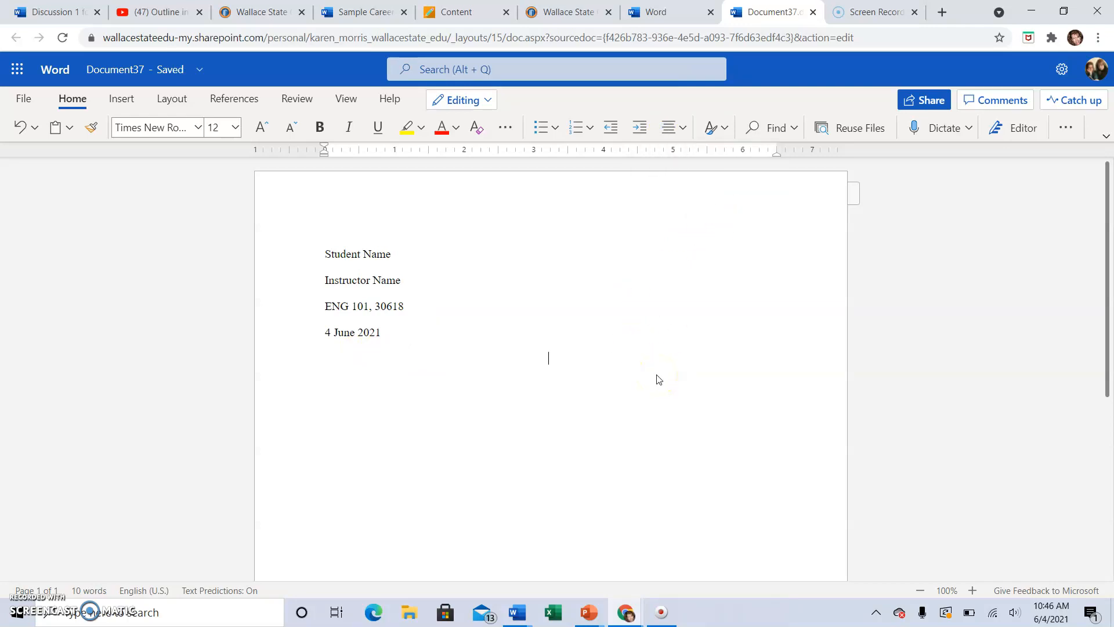
{"action": "type", "text": "Creative Careers in the Arts"}
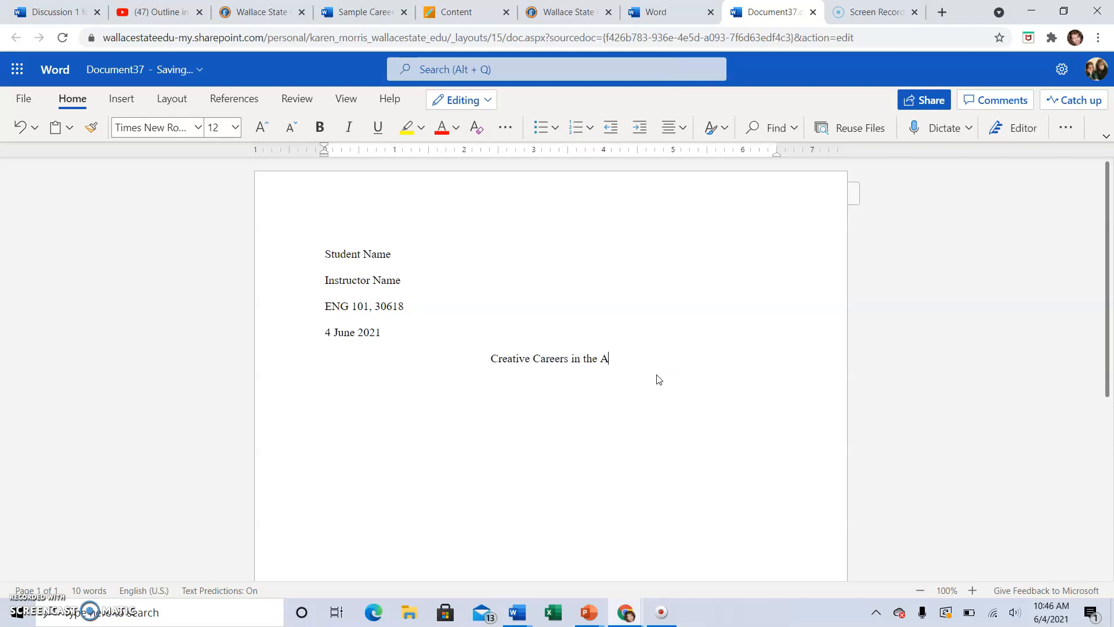
{"action": "key", "text": "Return"}
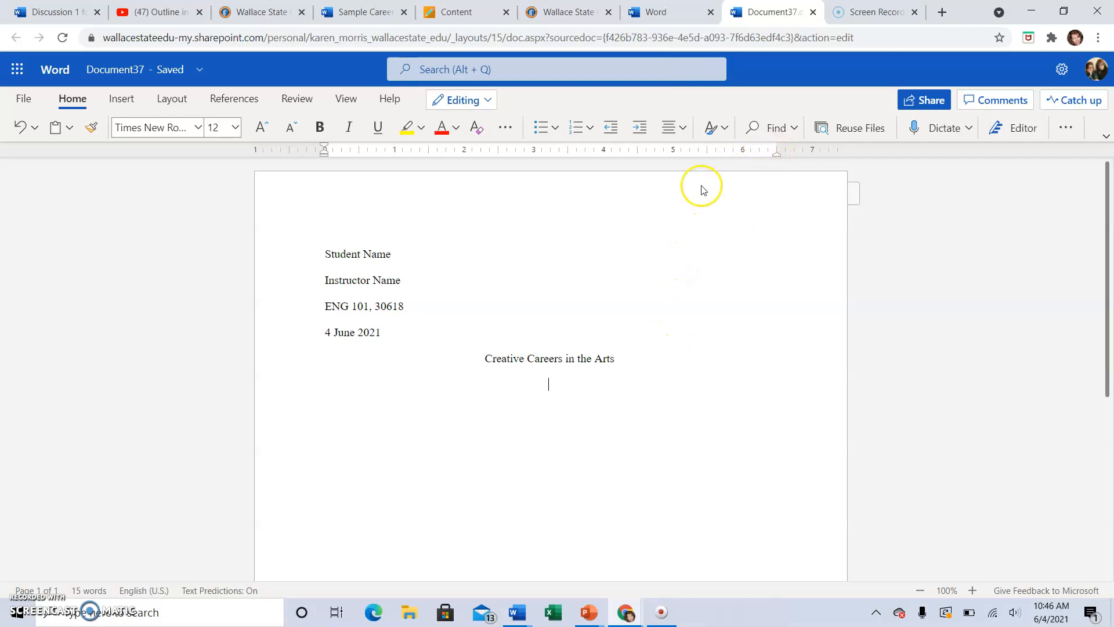
Left-align the line below the title and start a Roman numeral outline with the item Introduction
{"action": "left_click", "coordinate": [671, 132]}
{"action": "left_click", "coordinate": [670, 187]}
{"action": "left_click", "coordinate": [376, 417]}
{"action": "type", "text": "I."}
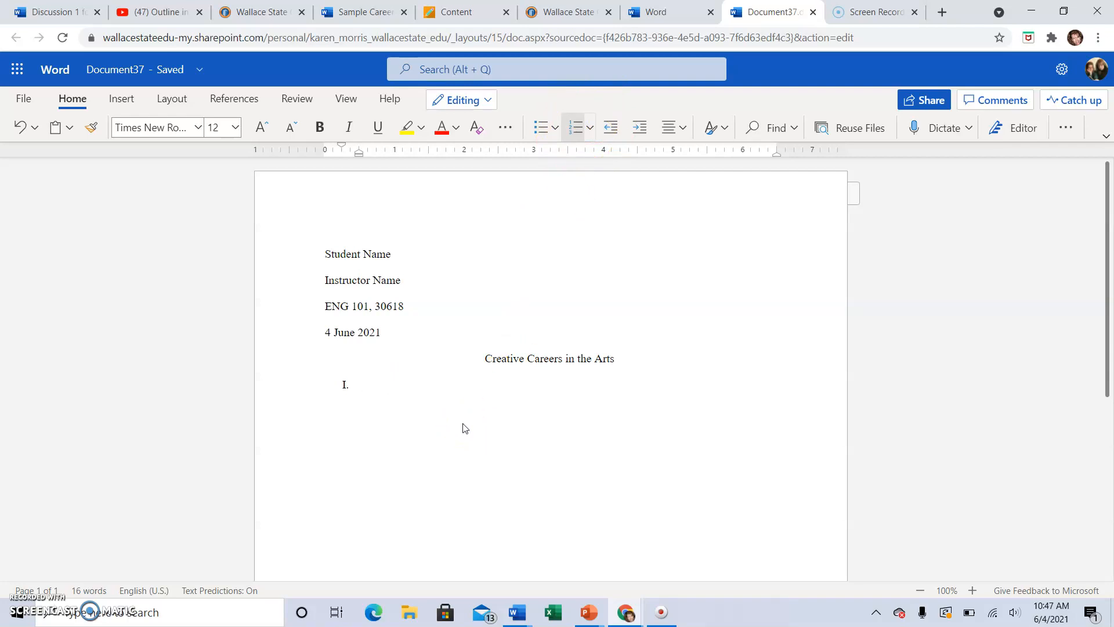
{"action": "type", "text": "Introduction"}
{"action": "key", "text": "Return"}
Add sub-items Hook, Context or Background, and Thesis under Introduction, numbered with capital letters A, B, C
{"action": "key", "text": "Tab"}
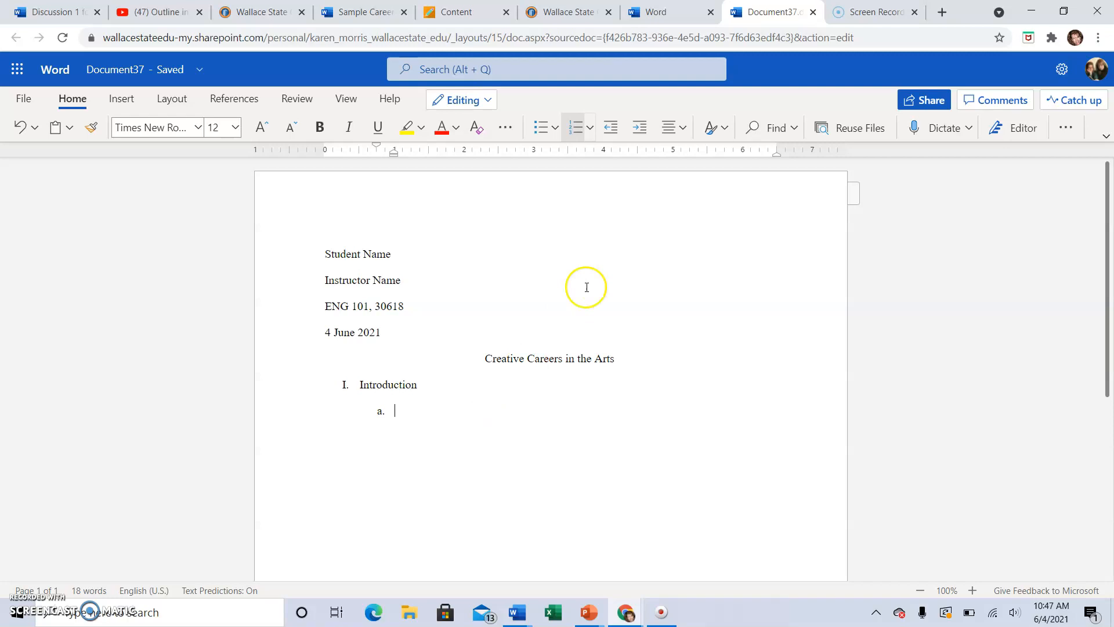
{"action": "left_click", "coordinate": [589, 130]}
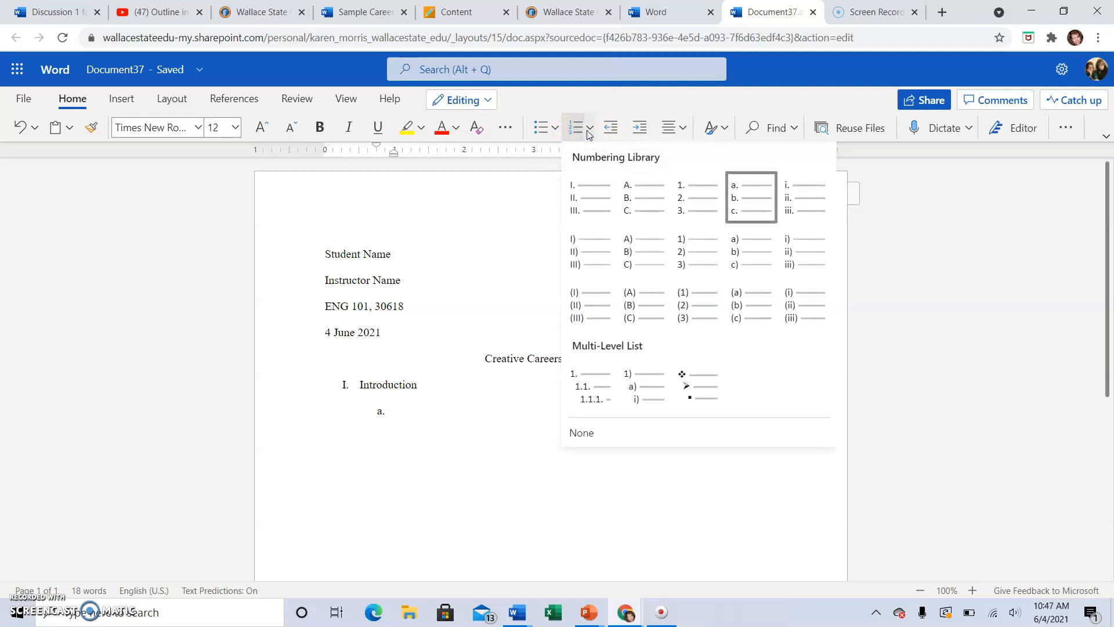
{"action": "left_click", "coordinate": [634, 204]}
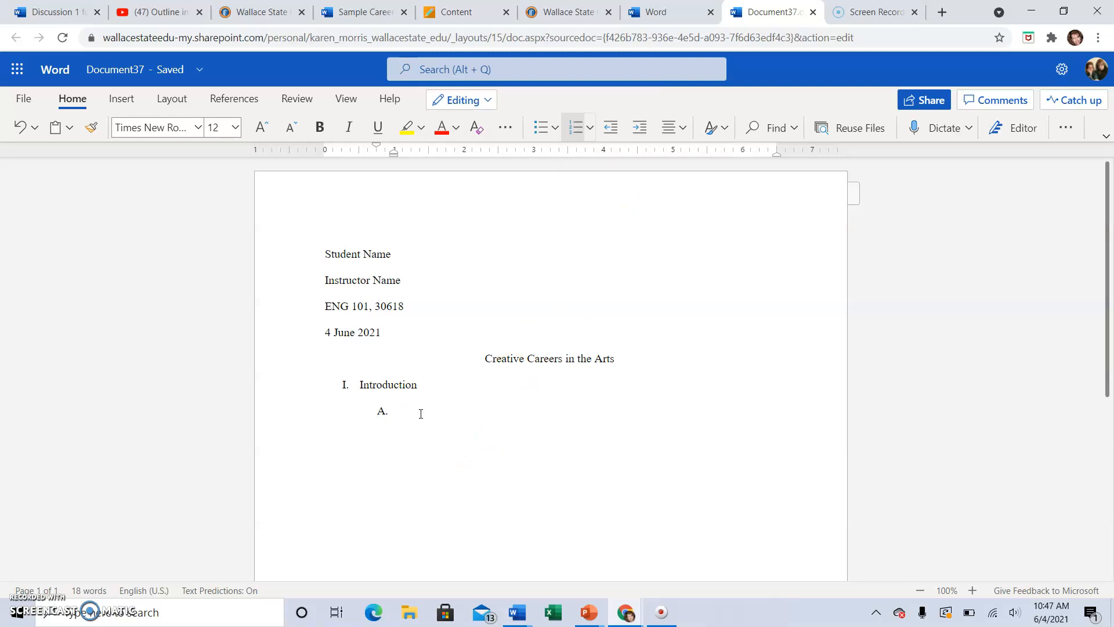
{"action": "type", "text": "Hook"}
{"action": "key", "text": "Return"}
{"action": "type", "text": "Context or Background"}
{"action": "key", "text": "Return"}
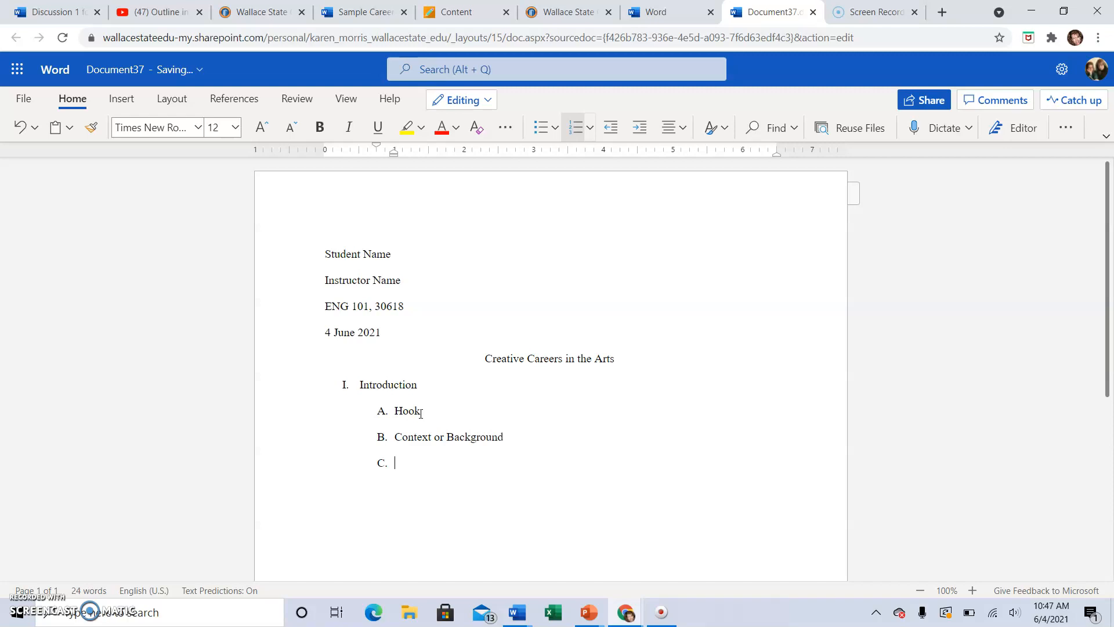
{"action": "type", "text": "Thesis"}
Add the second main outline item, Main Idea 1: Pay, back at the Roman numeral level
{"action": "key", "text": "Return"}
{"action": "key", "text": "shift+Tab"}
{"action": "type", "text": "Moa"}
{"action": "key", "text": "BackSpace"}
{"action": "key", "text": "BackSpace"}
{"action": "type", "text": "ain Idea "}
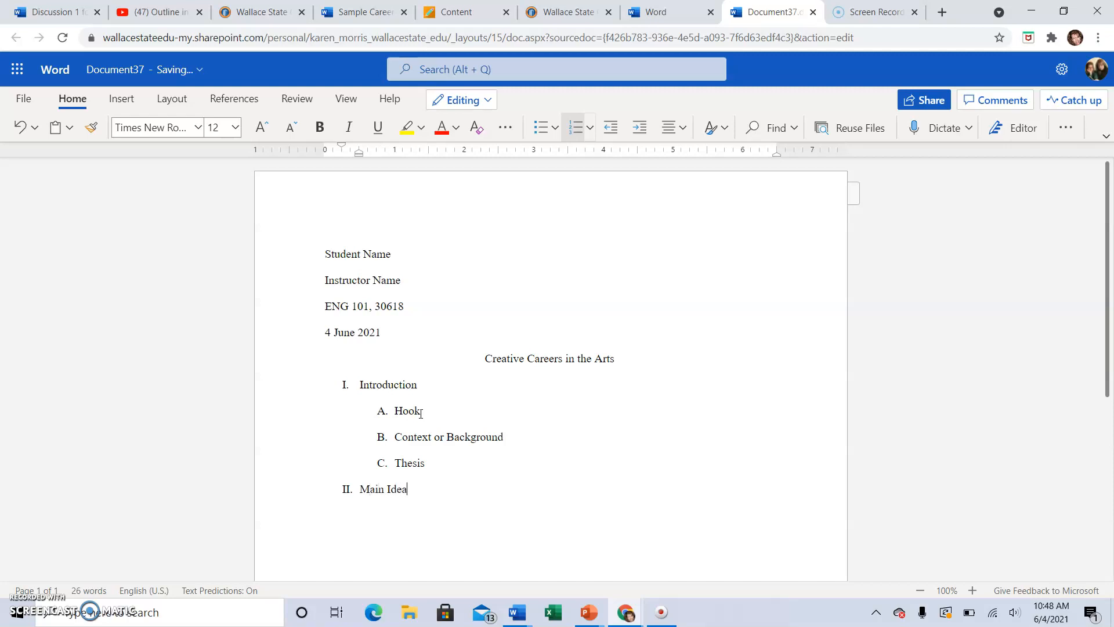
{"action": "type", "text": "1:"}
{"action": "type", "text": "Pay"}
Add the lettered sub-items Musician and Visual Artist under Main Idea 1
{"action": "key", "text": "Return"}
{"action": "key", "text": "Tab"}
{"action": "type", "text": "Musician"}
{"action": "key", "text": "Return"}
{"action": "type", "text": "Vidua"}
{"action": "key", "text": "BackSpace"}
{"action": "key", "text": "BackSpace"}
{"action": "key", "text": "BackSpace"}
{"action": "type", "text": "sual Ati"}
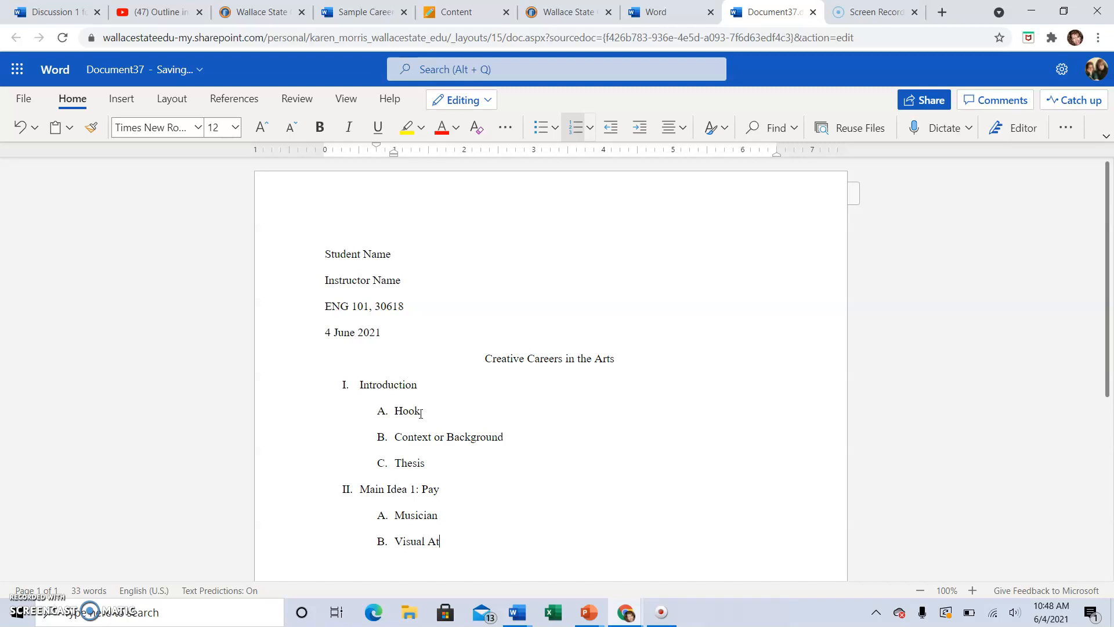
{"action": "key", "text": "BackSpace"}
{"action": "type", "text": "rtists"}
{"action": "key", "text": "BackSpace"}
Add the third main outline item, Main Idea 2:, at the Roman numeral level
{"action": "key", "text": "Return"}
{"action": "key", "text": "shift+Tab"}
{"action": "type", "text": "Main Ide"}
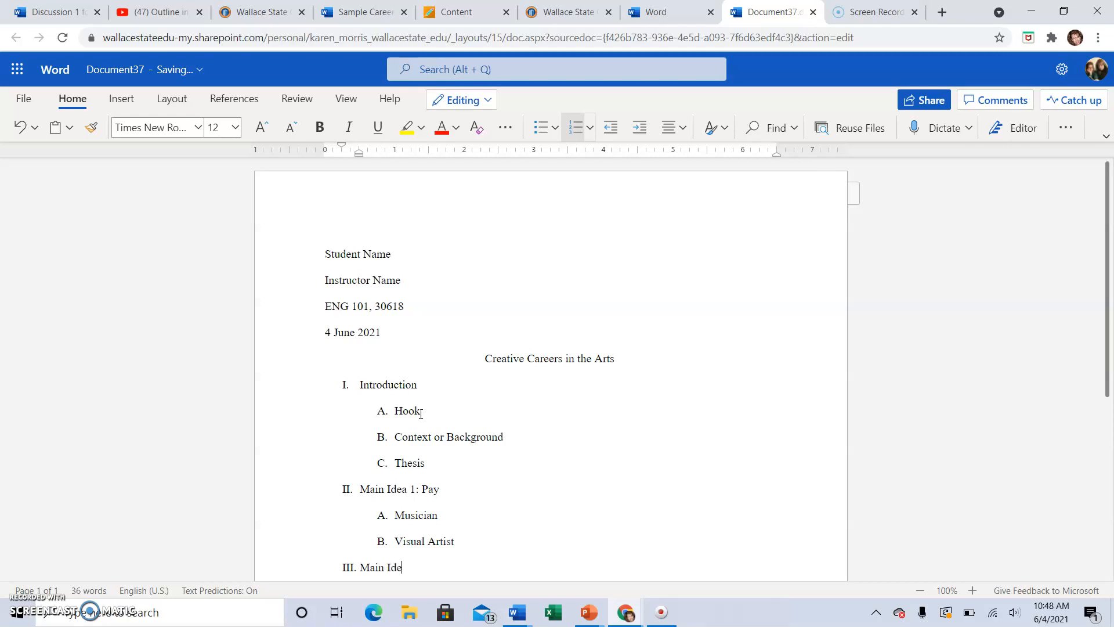
{"action": "type", "text": "a 2:"}
Review the Sample Career Comparison Essay Outline, examining its main ideas, career sub-items, conclusion points and Works Cited page
{"action": "left_click", "coordinate": [356, 15]}
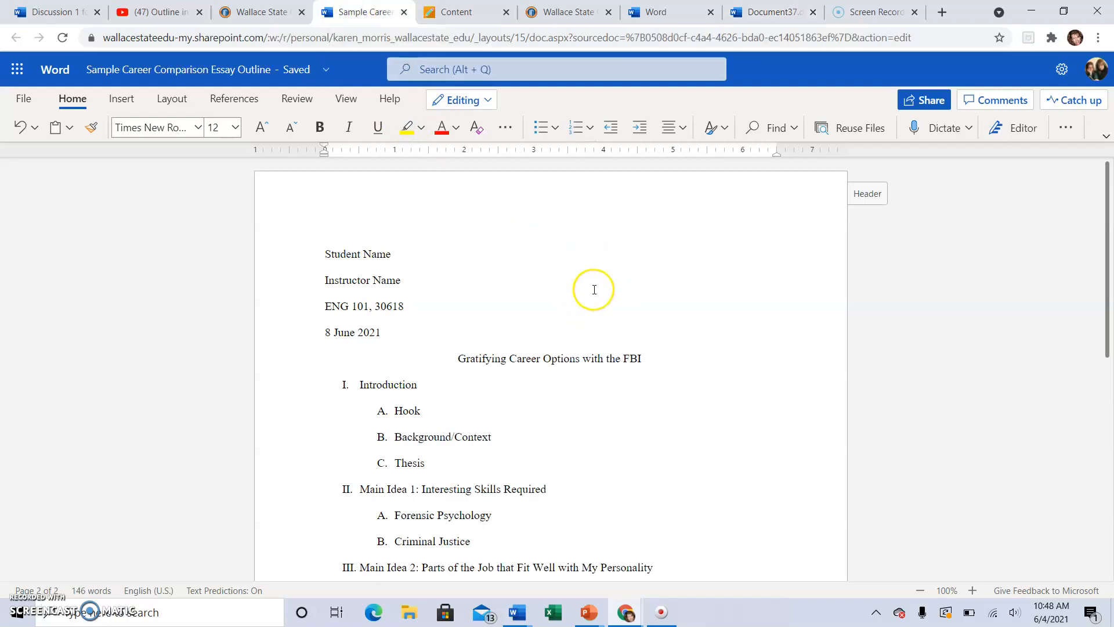
{"action": "scroll", "coordinate": [594, 289], "scroll_direction": "down", "scroll_amount": 1}
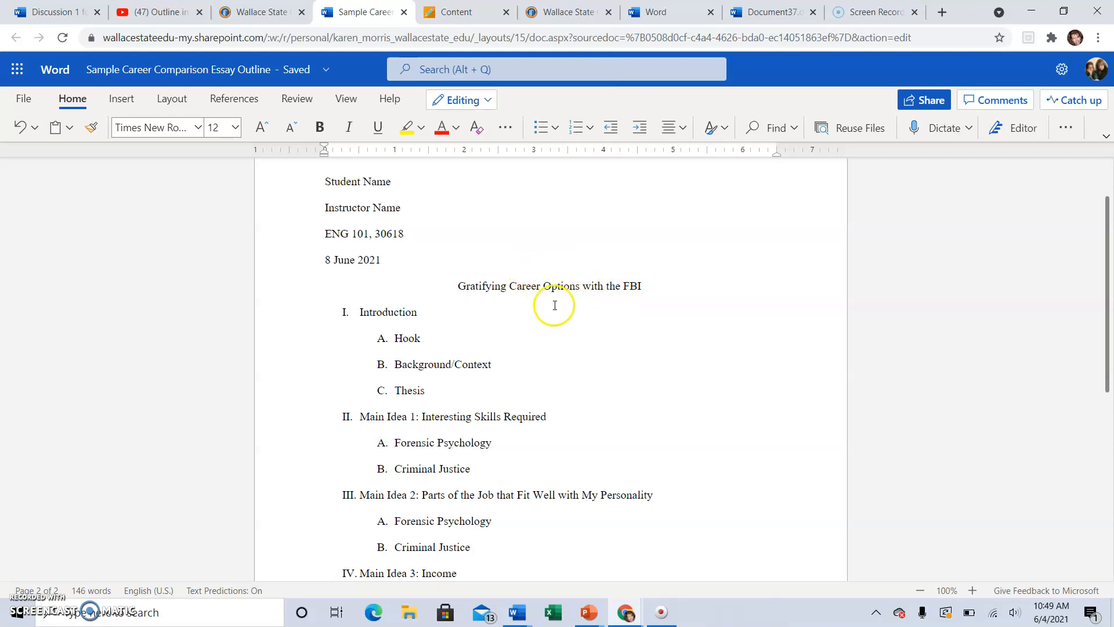
{"action": "scroll", "coordinate": [638, 348], "scroll_direction": "down", "scroll_amount": 3}
{"action": "scroll", "coordinate": [639, 350], "scroll_direction": "down", "scroll_amount": 2}
{"action": "scroll", "coordinate": [636, 345], "scroll_direction": "up", "scroll_amount": 2}
{"action": "left_click", "coordinate": [635, 343]}
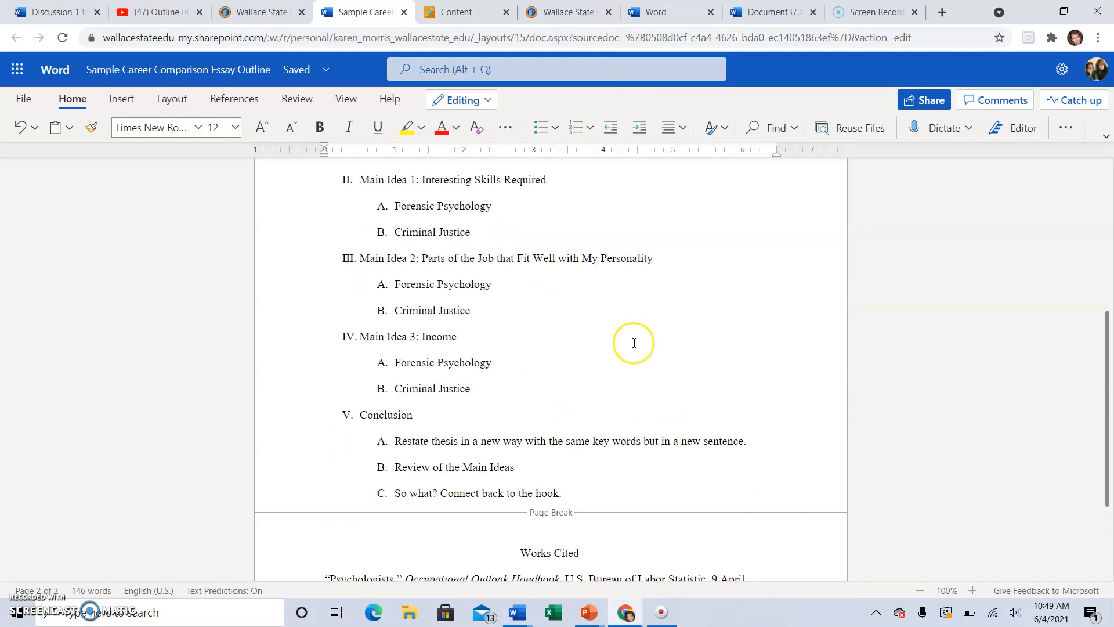
{"action": "scroll", "coordinate": [634, 342], "scroll_direction": "up", "scroll_amount": 1}
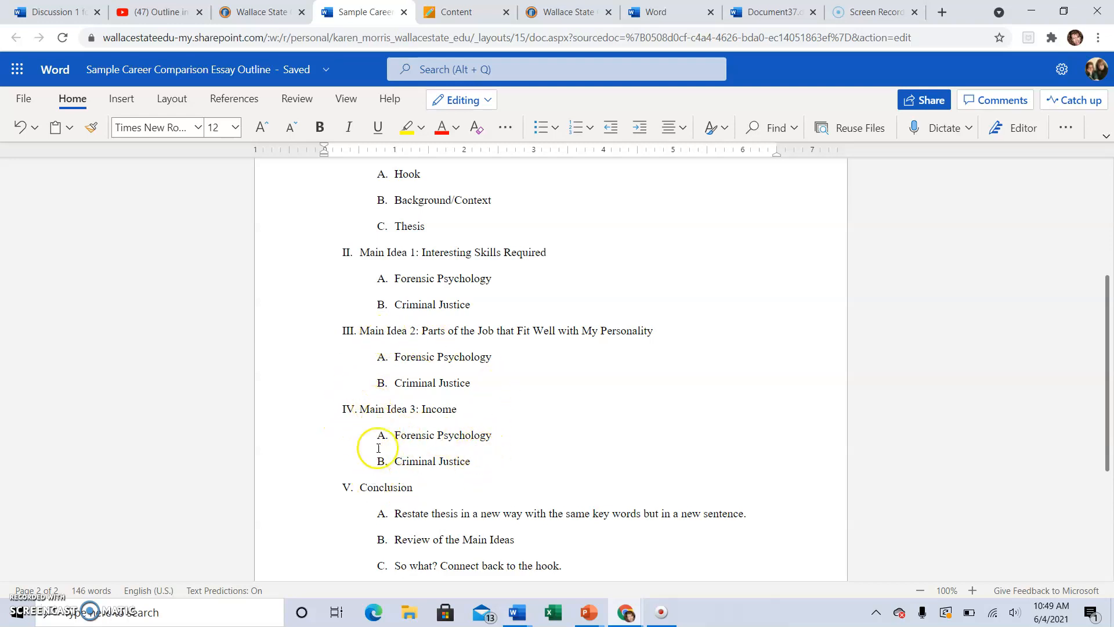
{"action": "scroll", "coordinate": [528, 439], "scroll_direction": "up", "scroll_amount": 2}
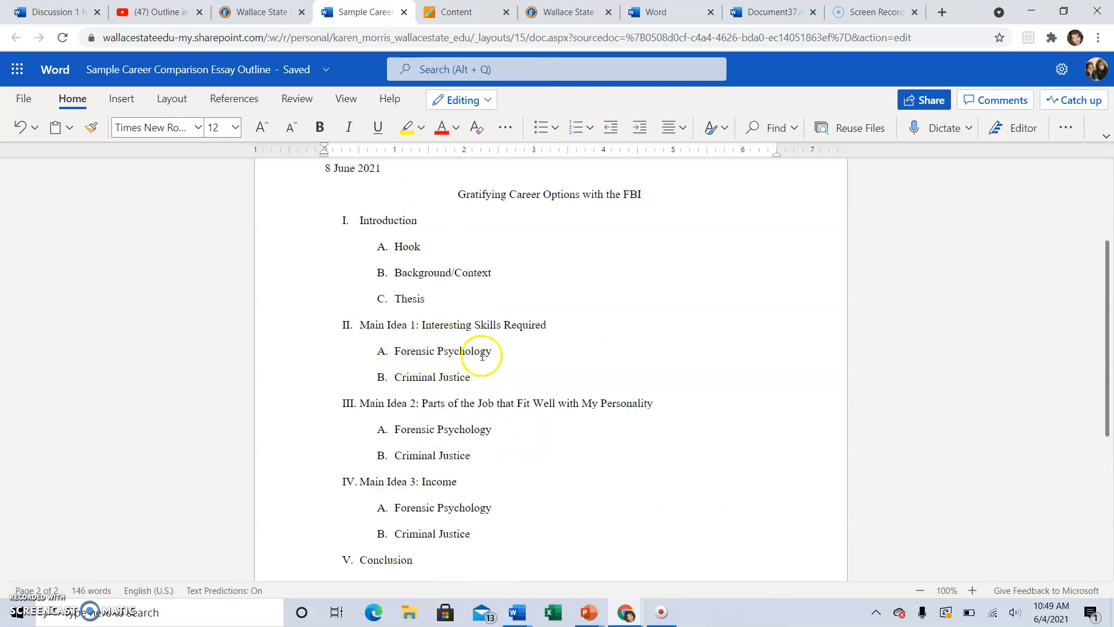
{"action": "scroll", "coordinate": [499, 398], "scroll_direction": "down", "scroll_amount": 2}
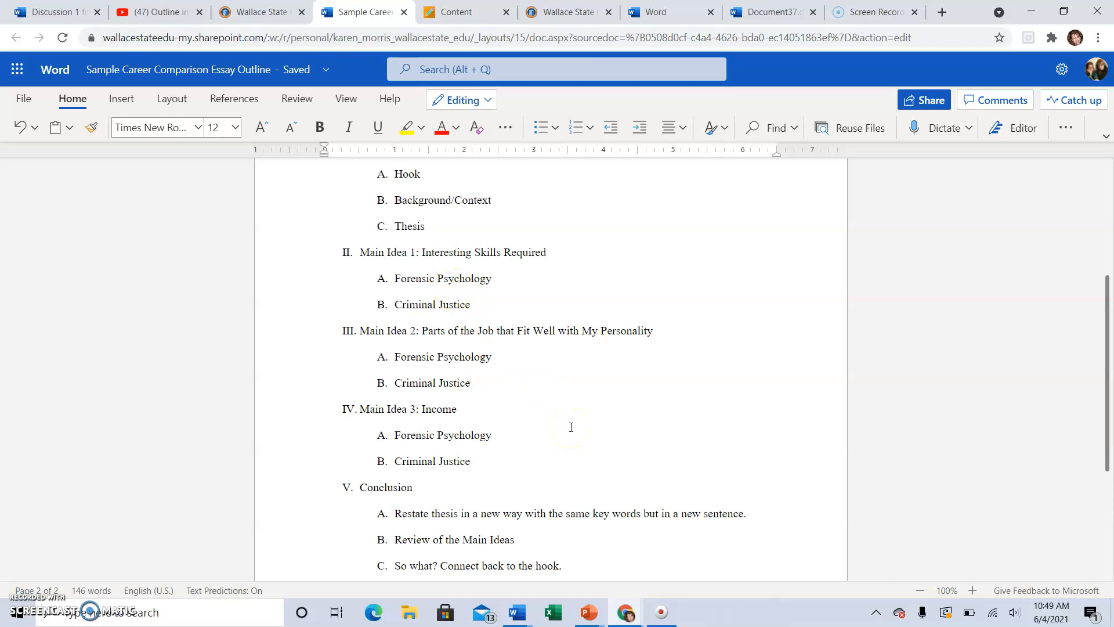
{"action": "scroll", "coordinate": [571, 427], "scroll_direction": "down", "scroll_amount": 2}
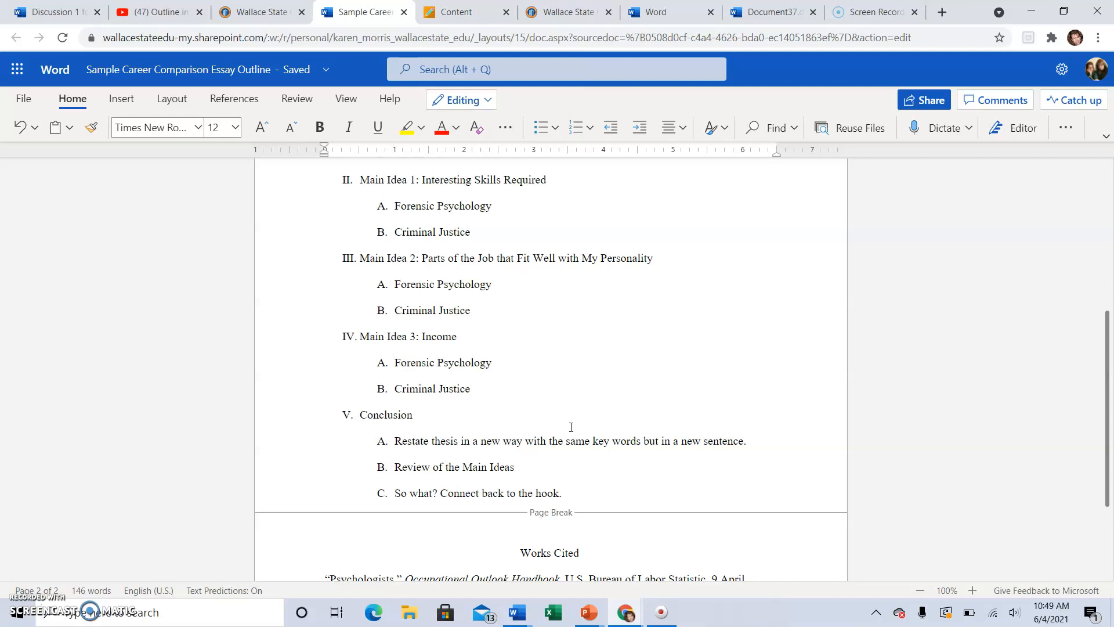
{"action": "scroll", "coordinate": [571, 427], "scroll_direction": "down", "scroll_amount": 1}
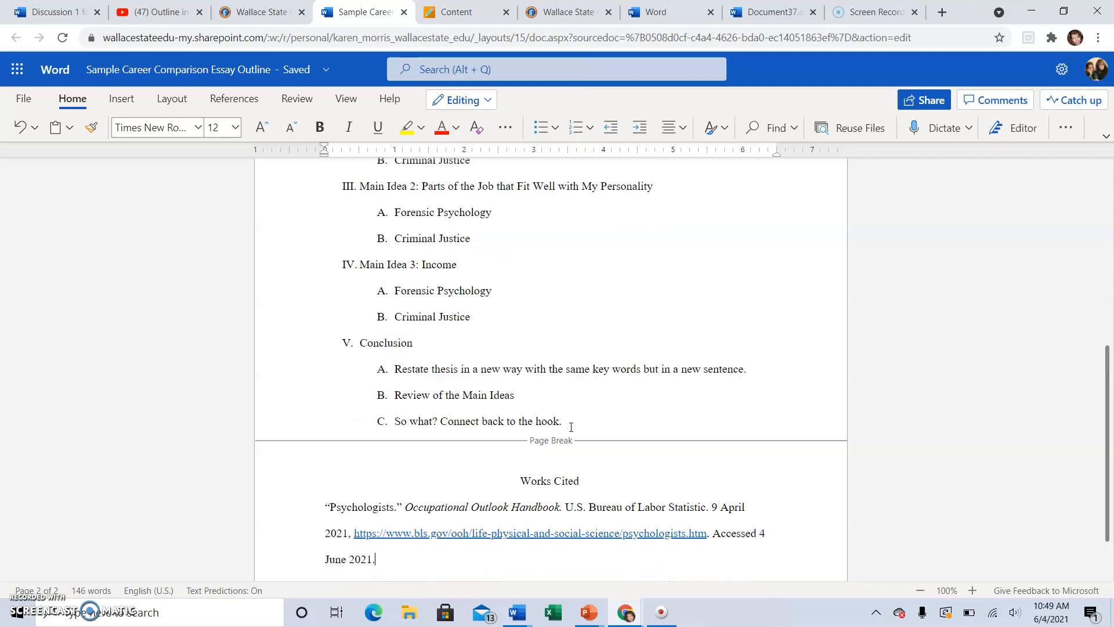
{"action": "scroll", "coordinate": [583, 419], "scroll_direction": "down", "scroll_amount": 1}
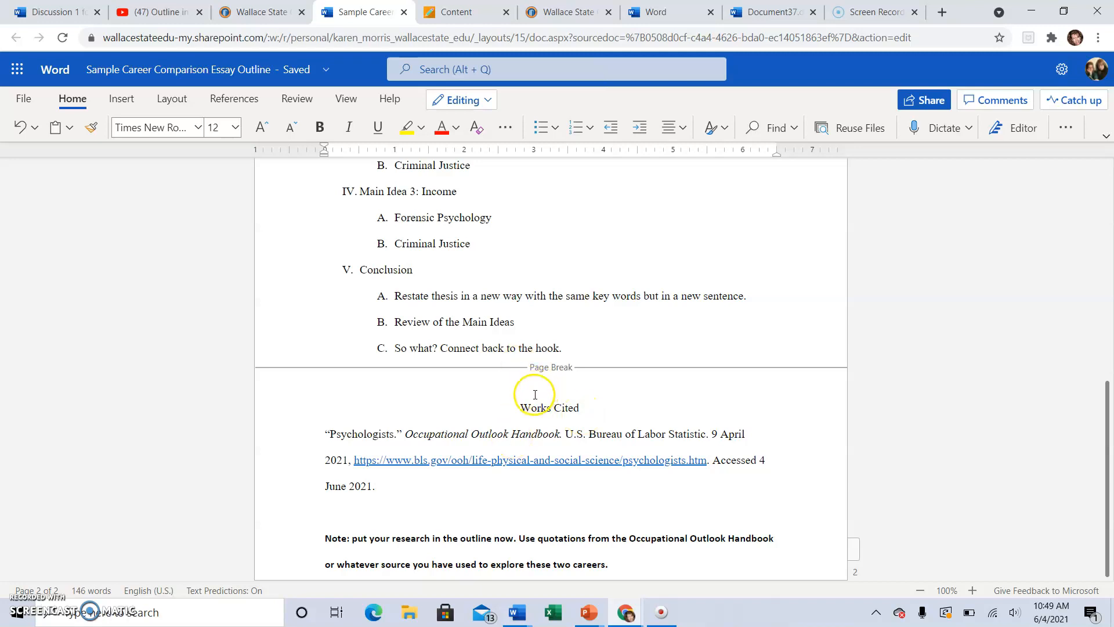
{"action": "scroll", "coordinate": [542, 369], "scroll_direction": "up", "scroll_amount": 1}
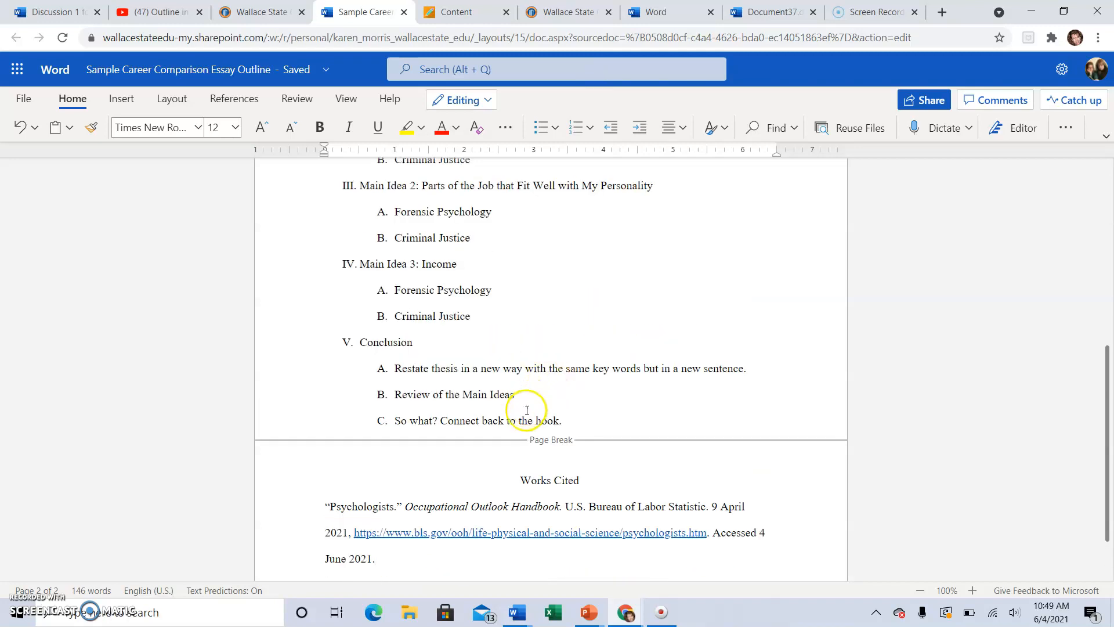
In Document37, insert a page break after Main Idea 2 and remove the list numbering from the new page's first line
{"action": "left_click", "coordinate": [754, 13]}
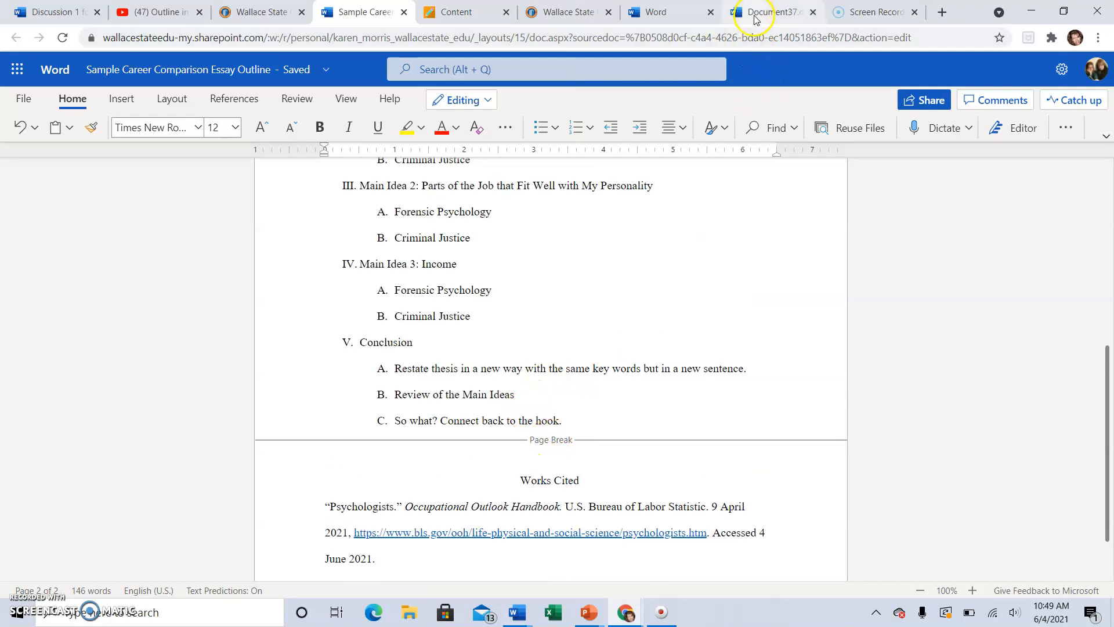
{"action": "left_click", "coordinate": [128, 98]}
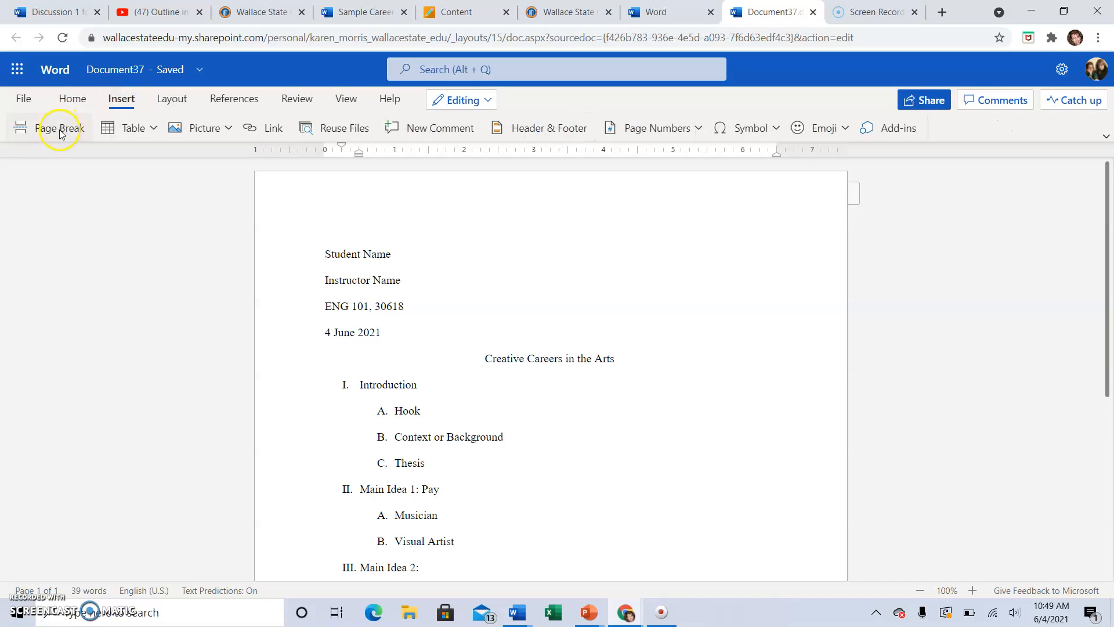
{"action": "left_click", "coordinate": [60, 129]}
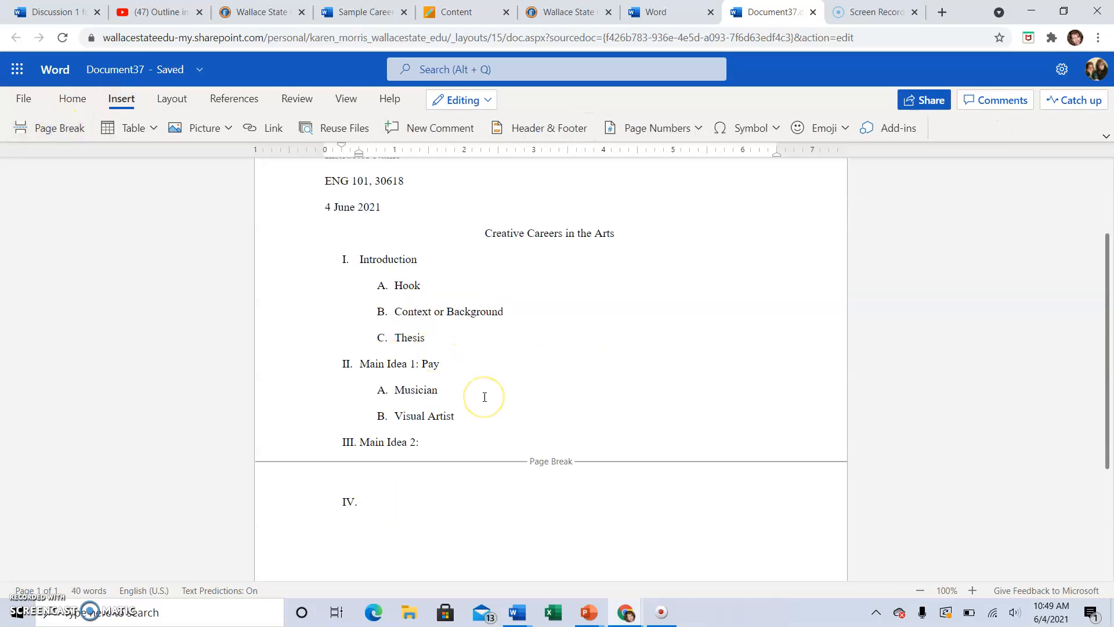
{"action": "key", "text": "BackSpace"}
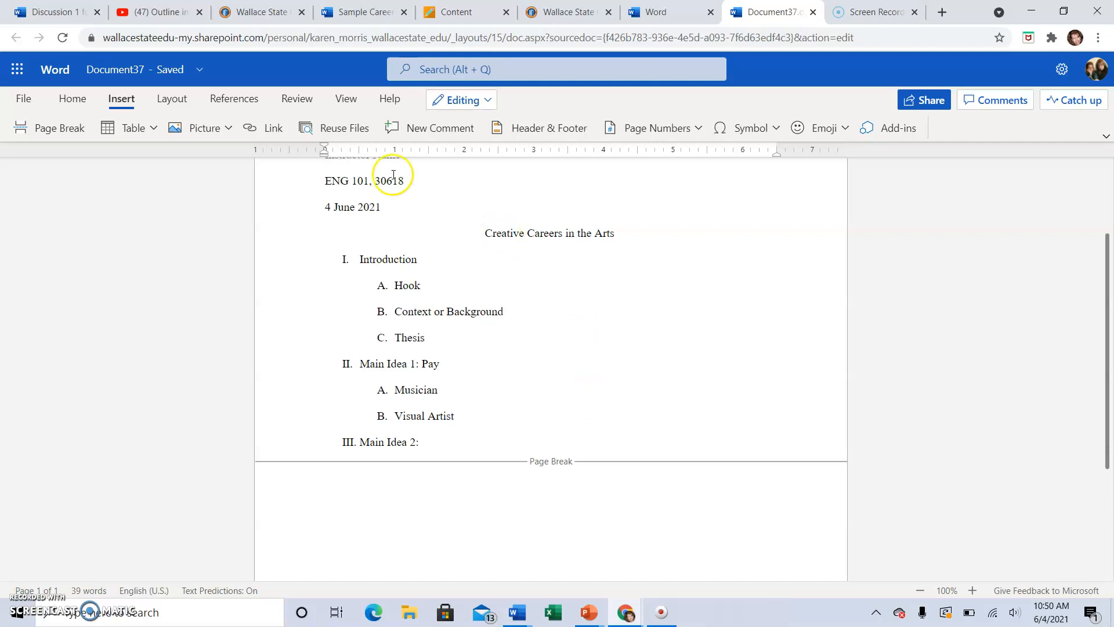
Add a centered Works Cited heading at the start of the new page
{"action": "left_click", "coordinate": [72, 99]}
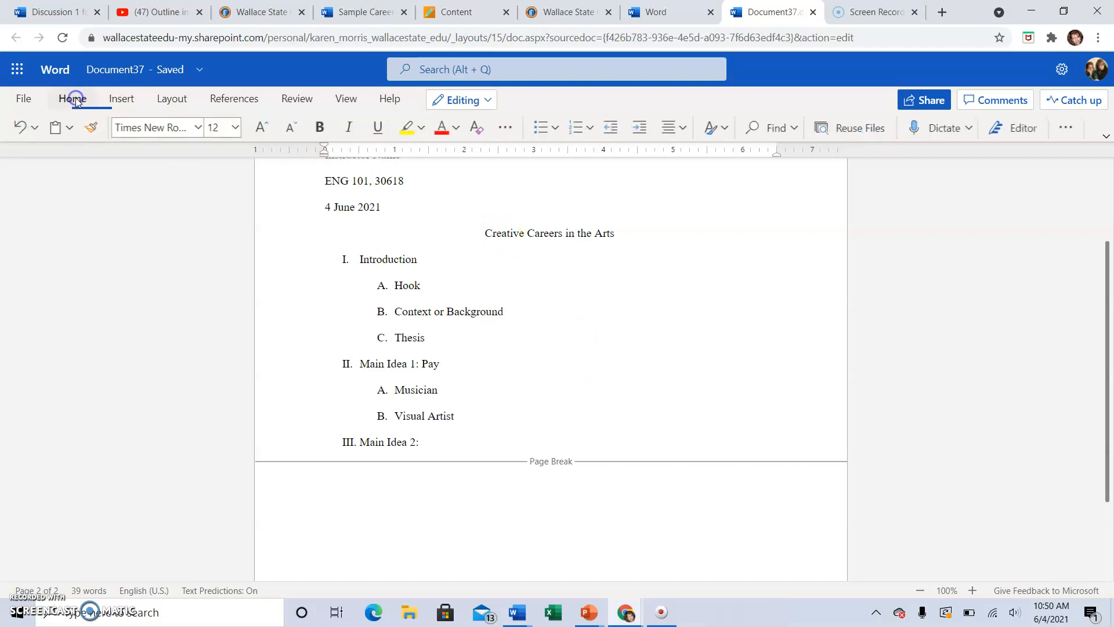
{"action": "left_click", "coordinate": [667, 123]}
{"action": "left_click", "coordinate": [706, 186]}
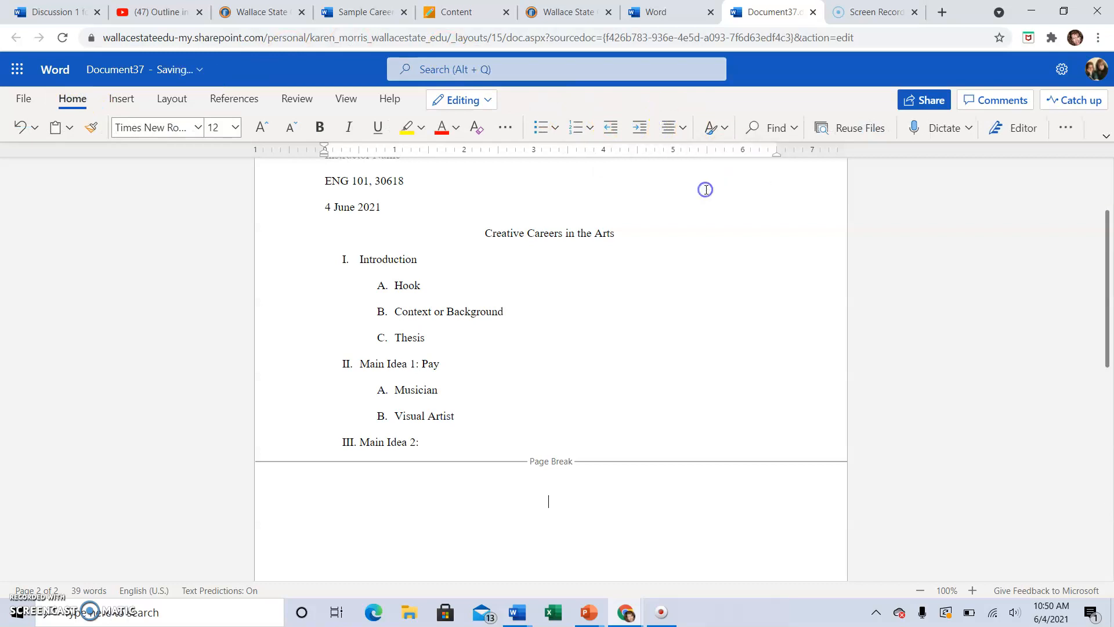
{"action": "type", "text": "Works Cited"}
Start a new line below the Works Cited heading and align it left
{"action": "key", "text": "Return"}
{"action": "left_click", "coordinate": [765, 178]}
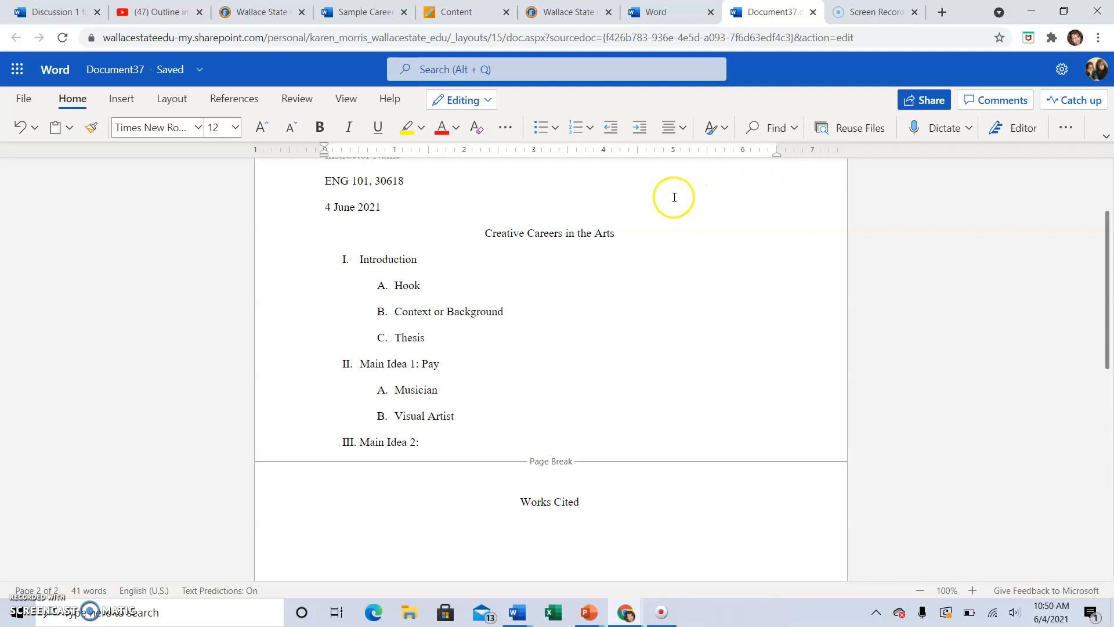
{"action": "left_click", "coordinate": [668, 129]}
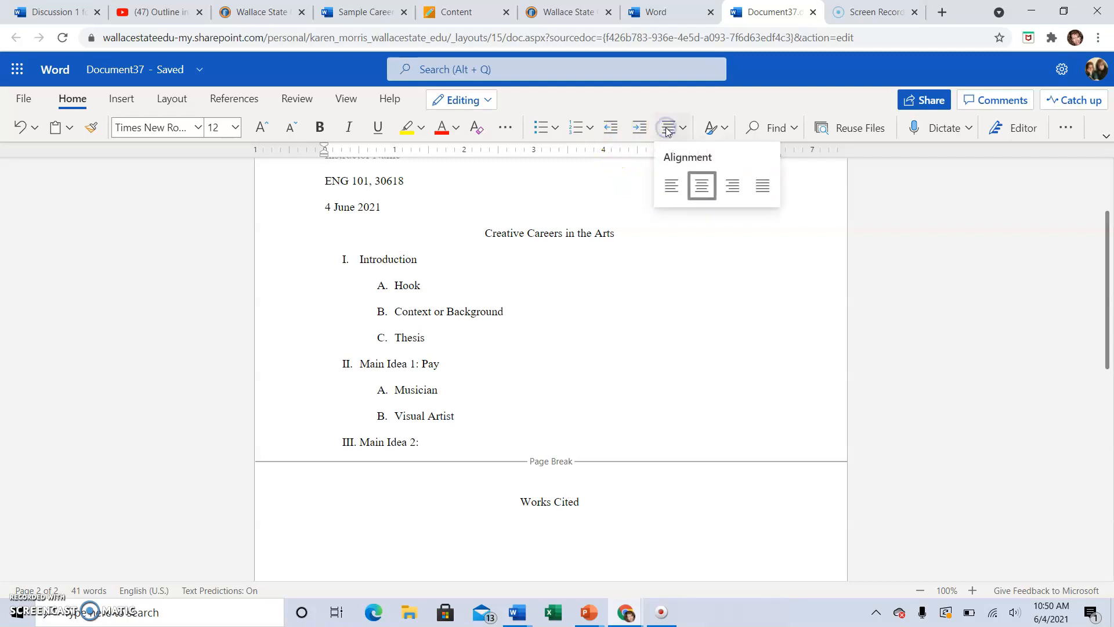
{"action": "left_click", "coordinate": [667, 183]}
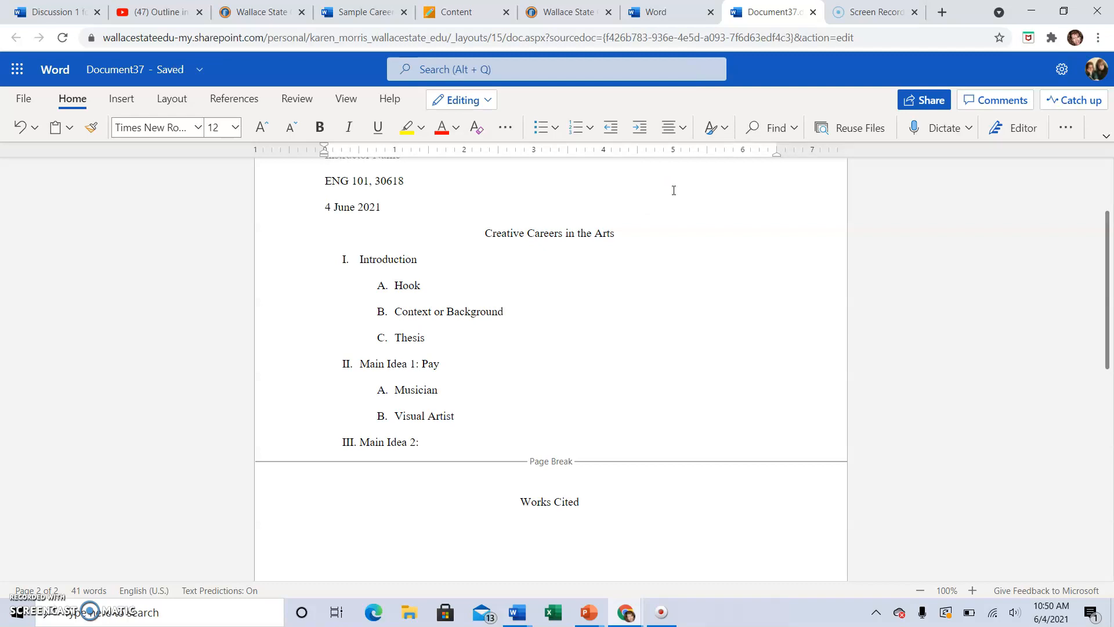
Check the sample outline's Works Cited entry, and find and open the Occupational Outlook Handbook home page through a web search
{"action": "left_click", "coordinate": [392, 14]}
{"action": "scroll", "coordinate": [498, 316], "scroll_direction": "down", "scroll_amount": 4}
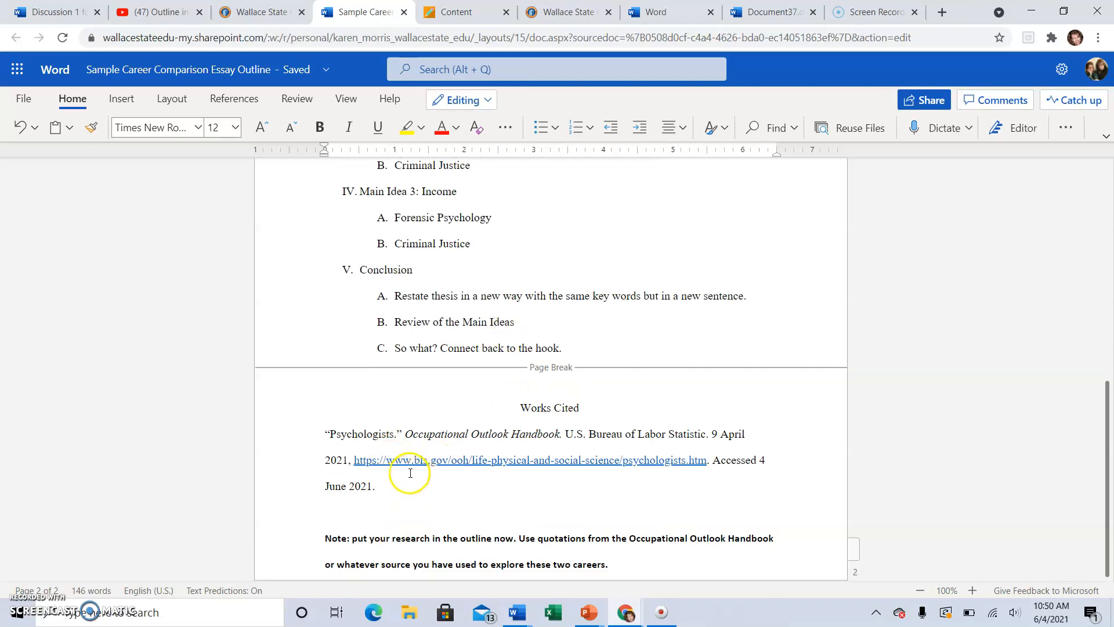
{"action": "left_click", "coordinate": [940, 12]}
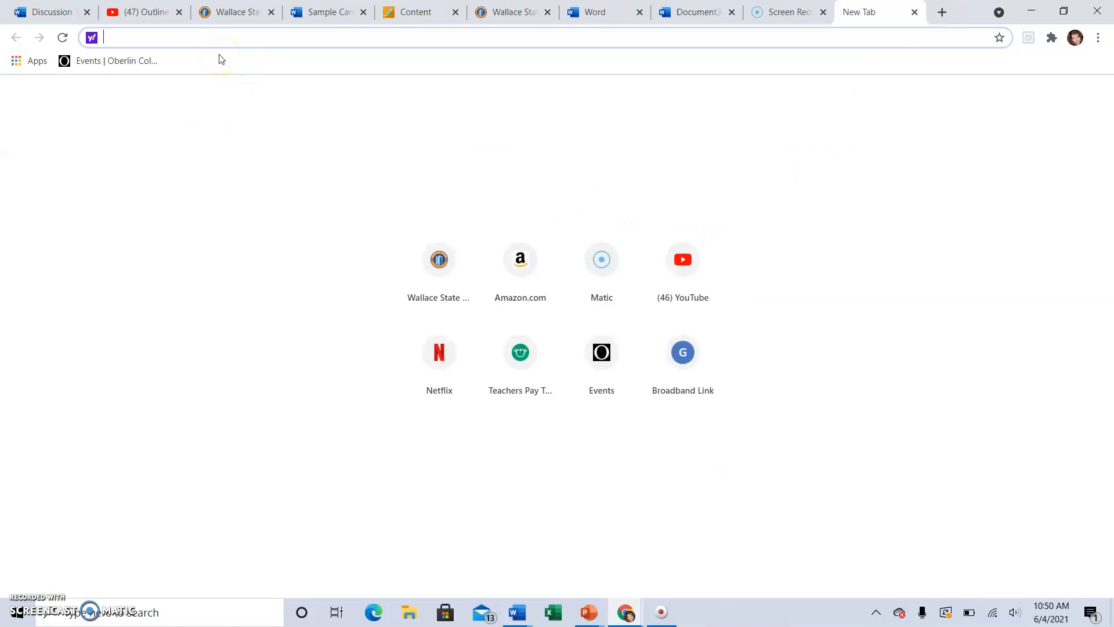
{"action": "type", "text": "occupational outlook handbook"}
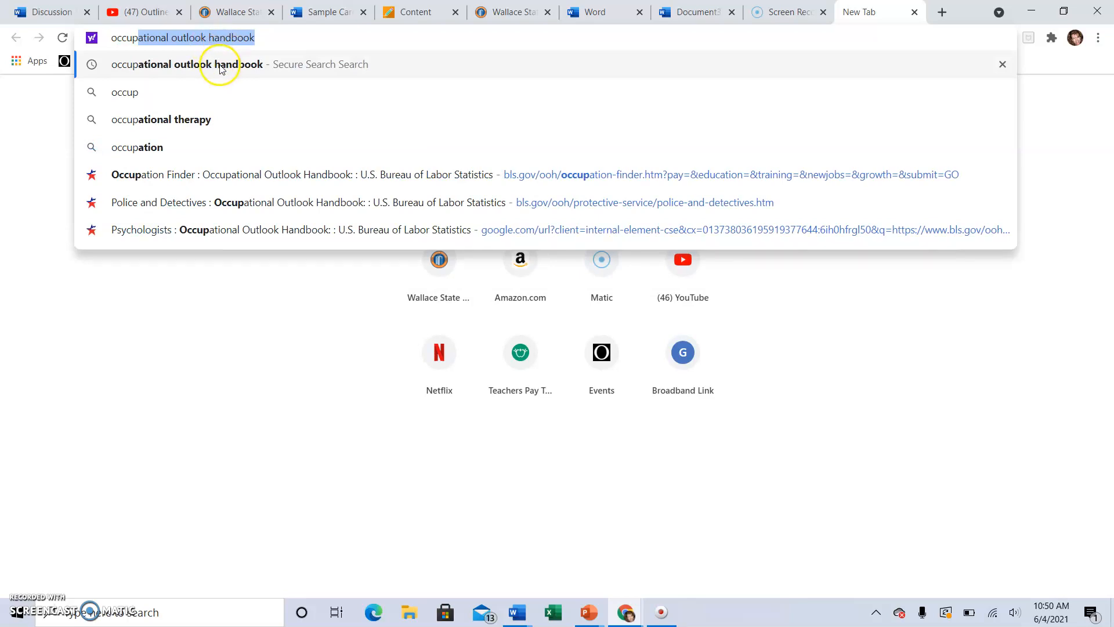
{"action": "left_click", "coordinate": [221, 66]}
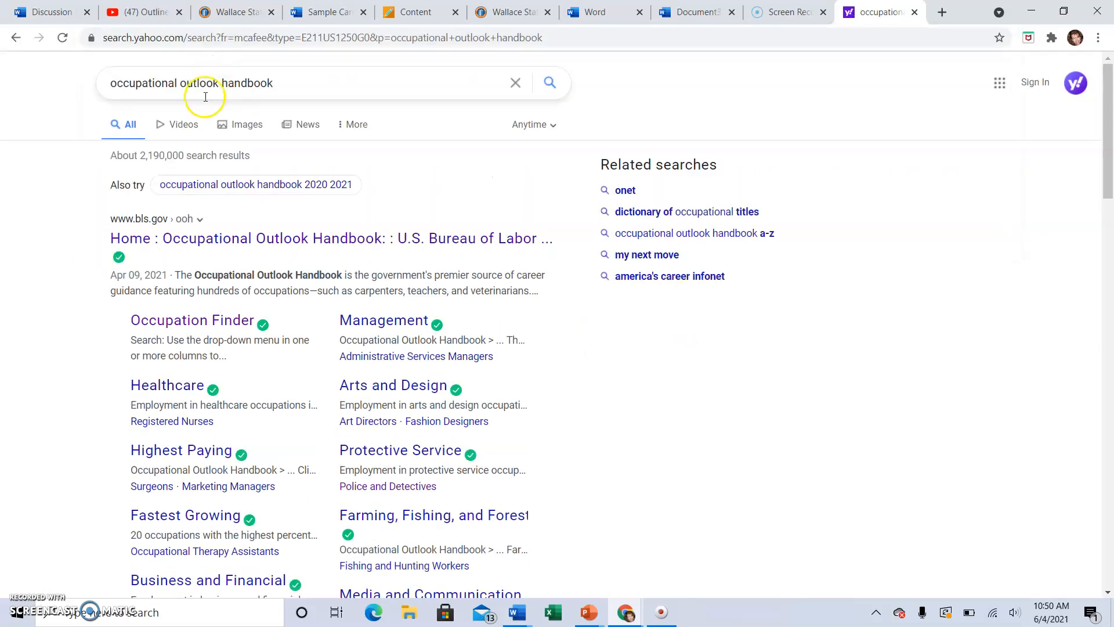
{"action": "left_click", "coordinate": [179, 239]}
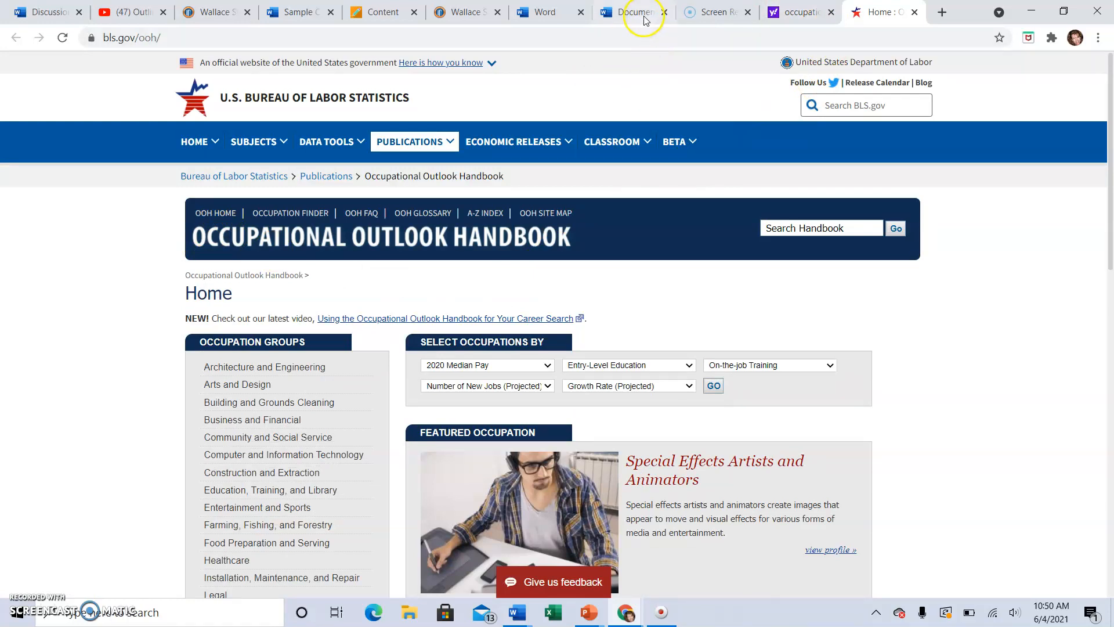
Look back at the careers in the sample outline and search the Occupational Outlook Handbook for criminal justice
{"action": "left_click", "coordinate": [296, 13]}
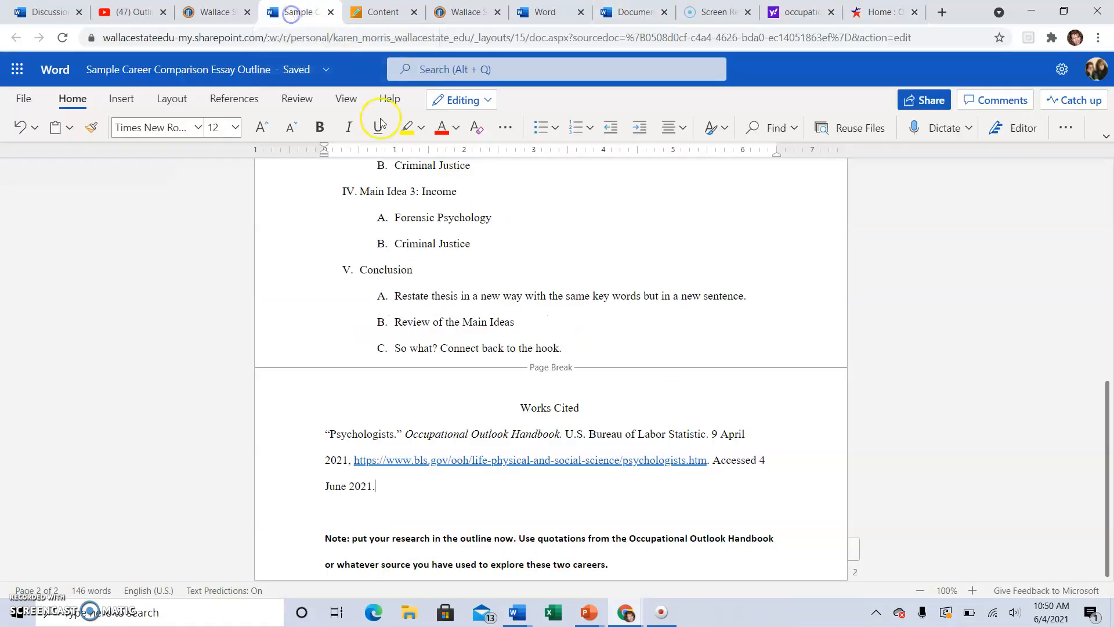
{"action": "scroll", "coordinate": [538, 288], "scroll_direction": "up", "scroll_amount": 1}
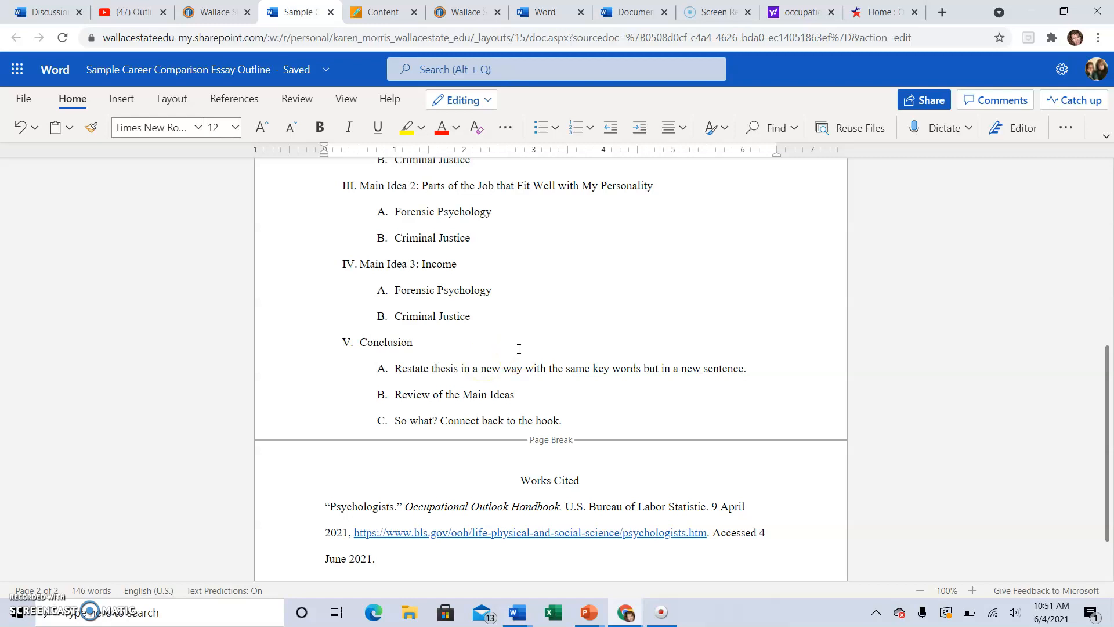
{"action": "left_click", "coordinate": [876, 17]}
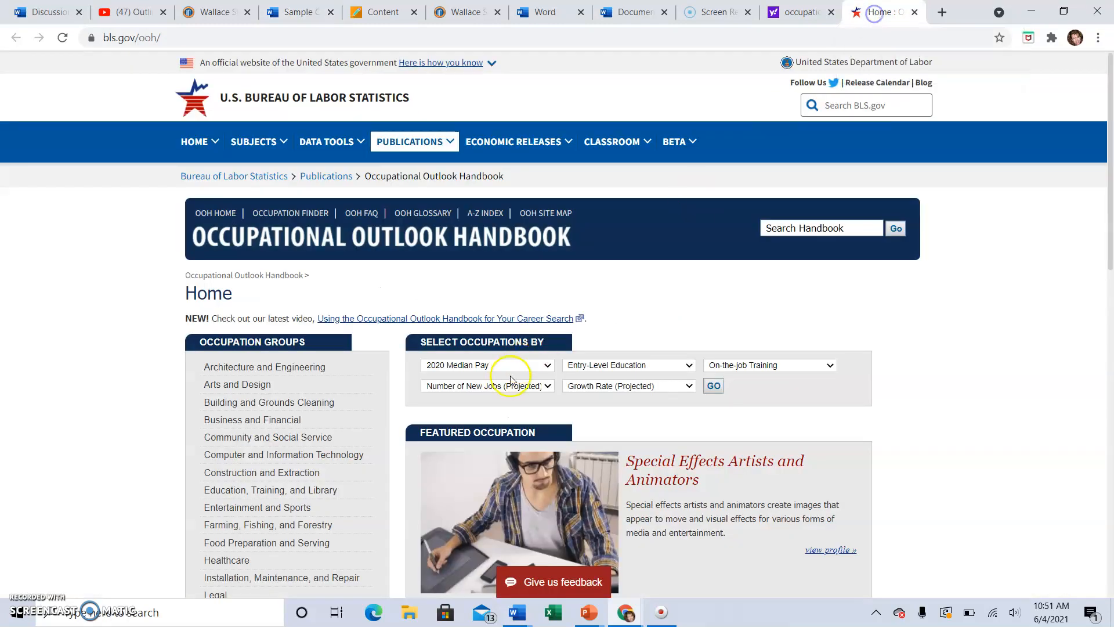
{"action": "left_click", "coordinate": [771, 227]}
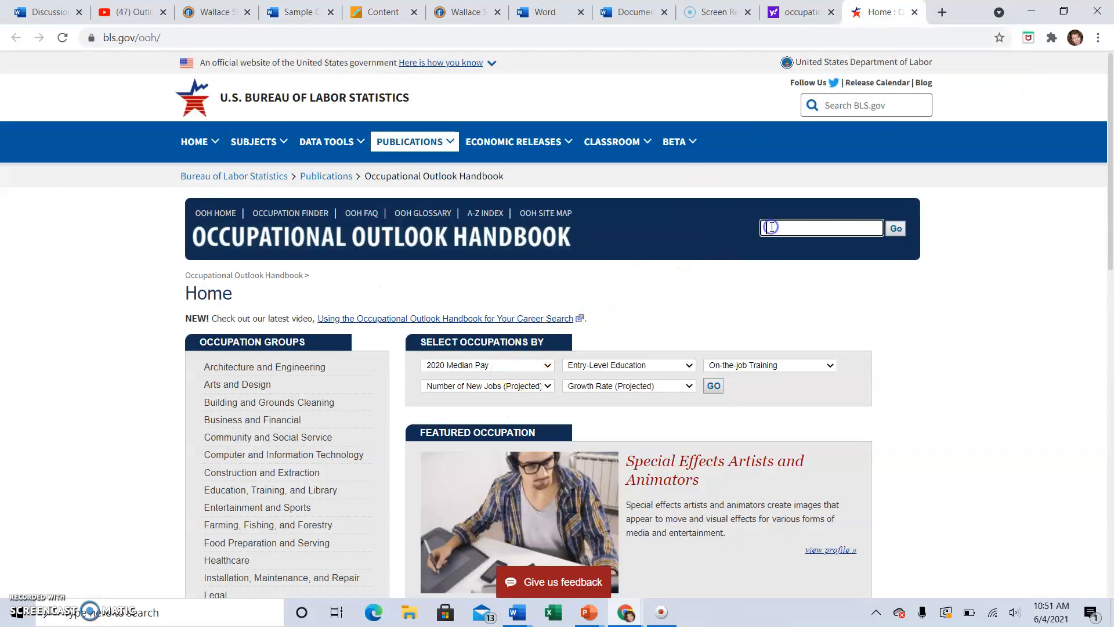
{"action": "type", "text": "Crim"}
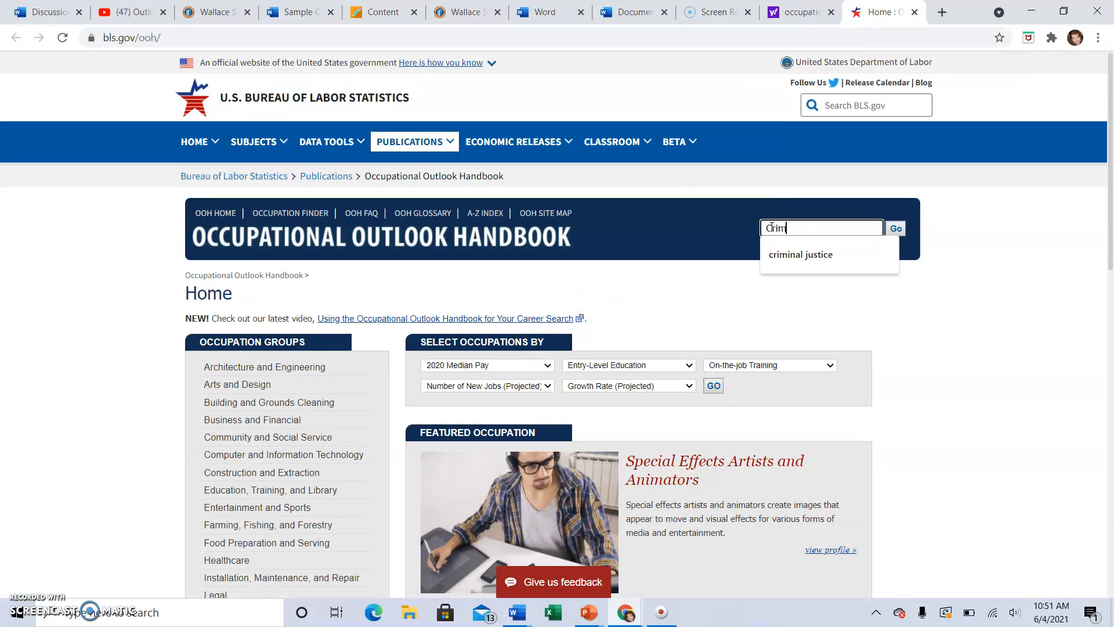
{"action": "type", "text": "ina"}
{"action": "left_click", "coordinate": [791, 255]}
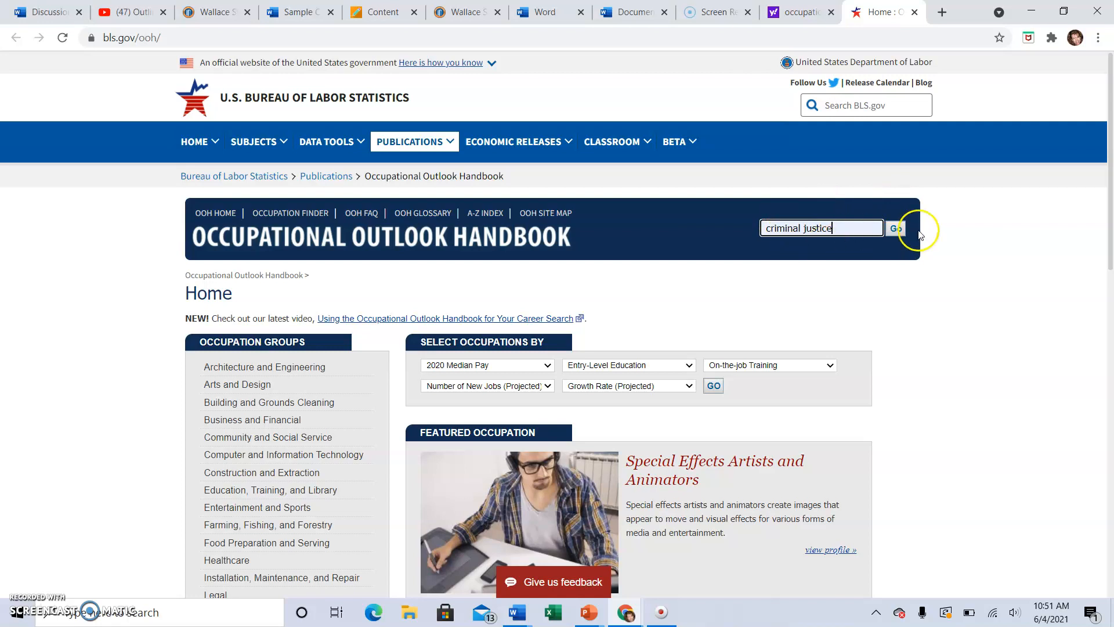
{"action": "left_click", "coordinate": [896, 228]}
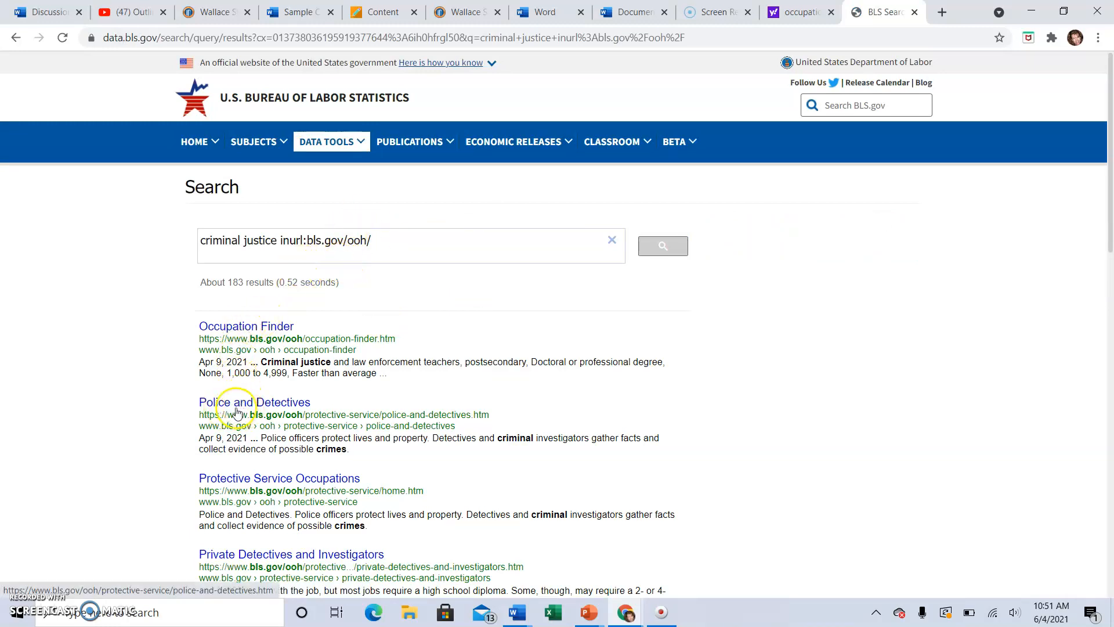
Open the Police and Detectives handbook page and examine its summary, including pay and job outlook
{"action": "left_click", "coordinate": [267, 403]}
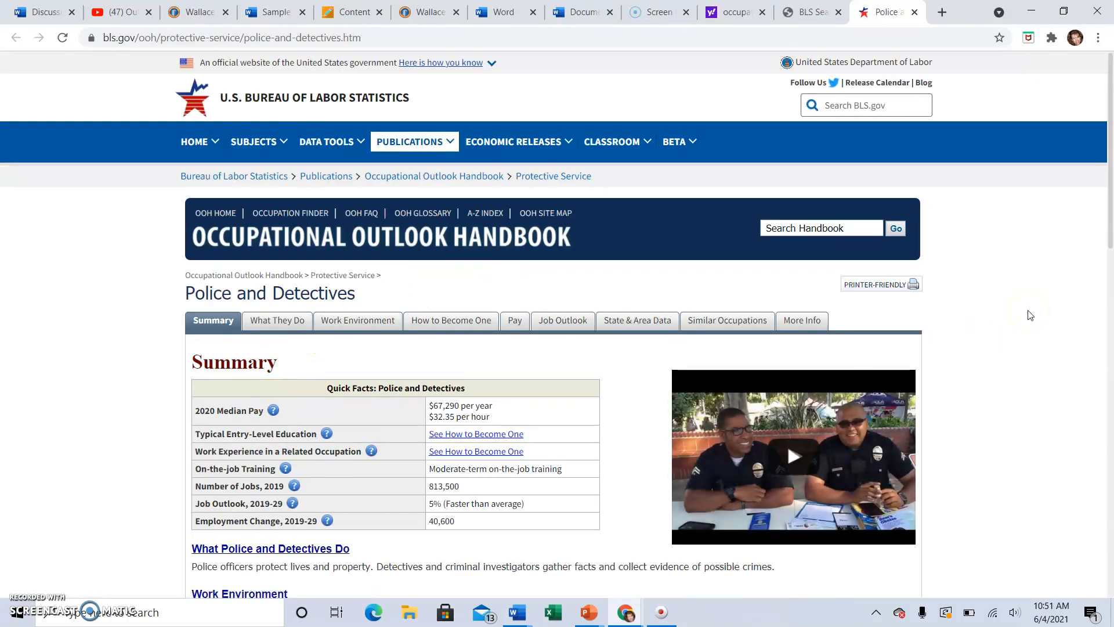
{"action": "scroll", "coordinate": [993, 336], "scroll_direction": "down", "scroll_amount": 4}
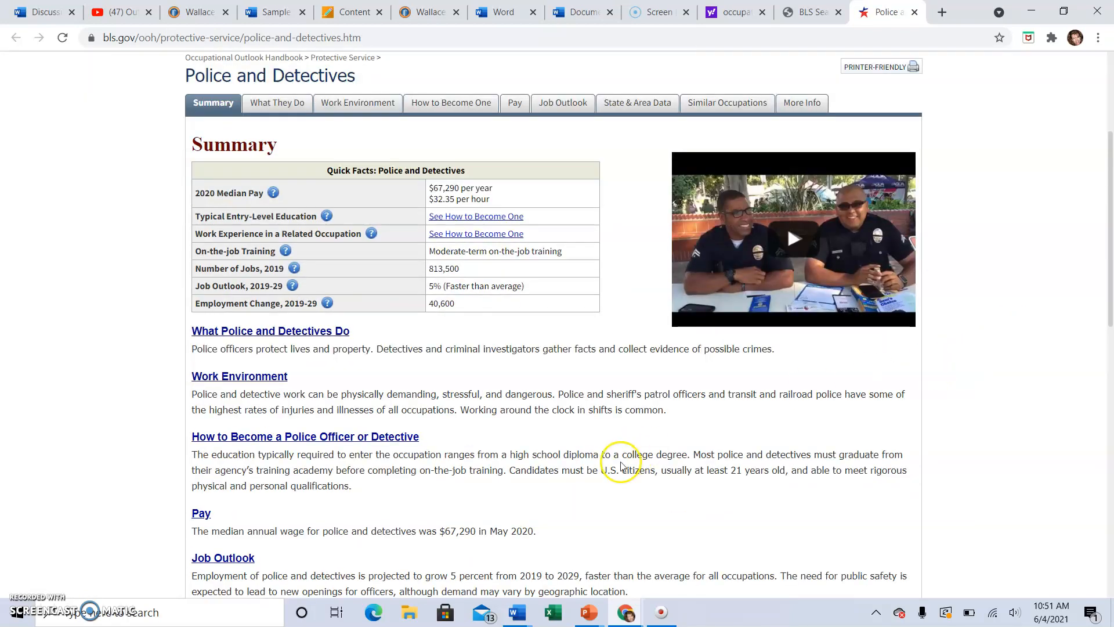
{"action": "scroll", "coordinate": [621, 464], "scroll_direction": "down", "scroll_amount": 1}
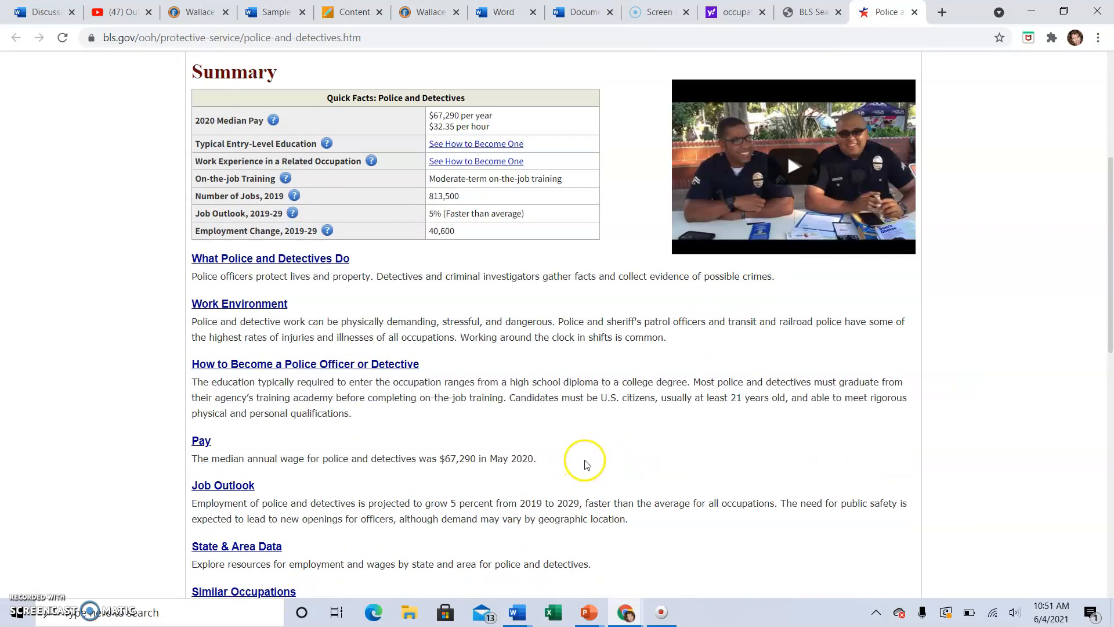
{"action": "scroll", "coordinate": [587, 464], "scroll_direction": "up", "scroll_amount": 2}
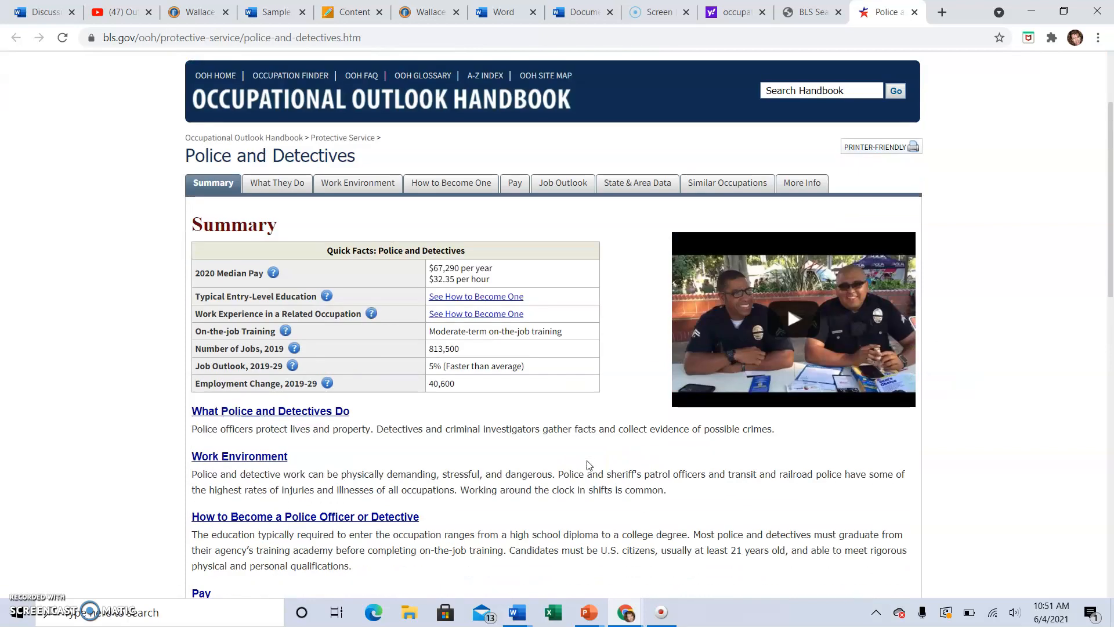
Examine the Police and Detectives summary and the What They Do section, including the duties and the types of police and detectives
{"action": "scroll", "coordinate": [589, 464], "scroll_direction": "down", "scroll_amount": 1}
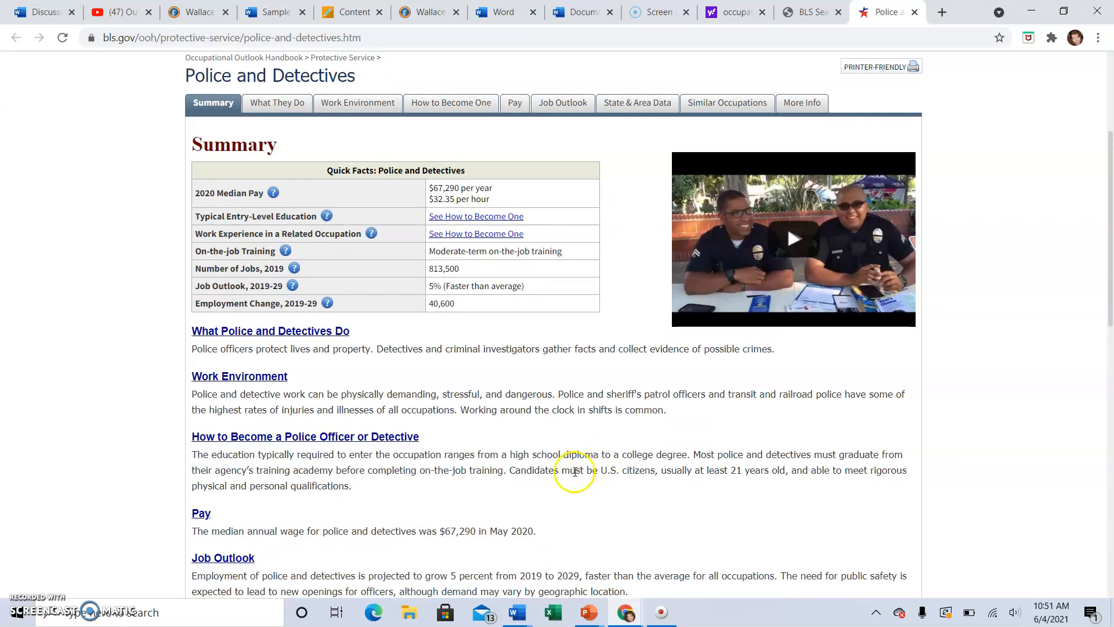
{"action": "scroll", "coordinate": [559, 479], "scroll_direction": "up", "scroll_amount": 1}
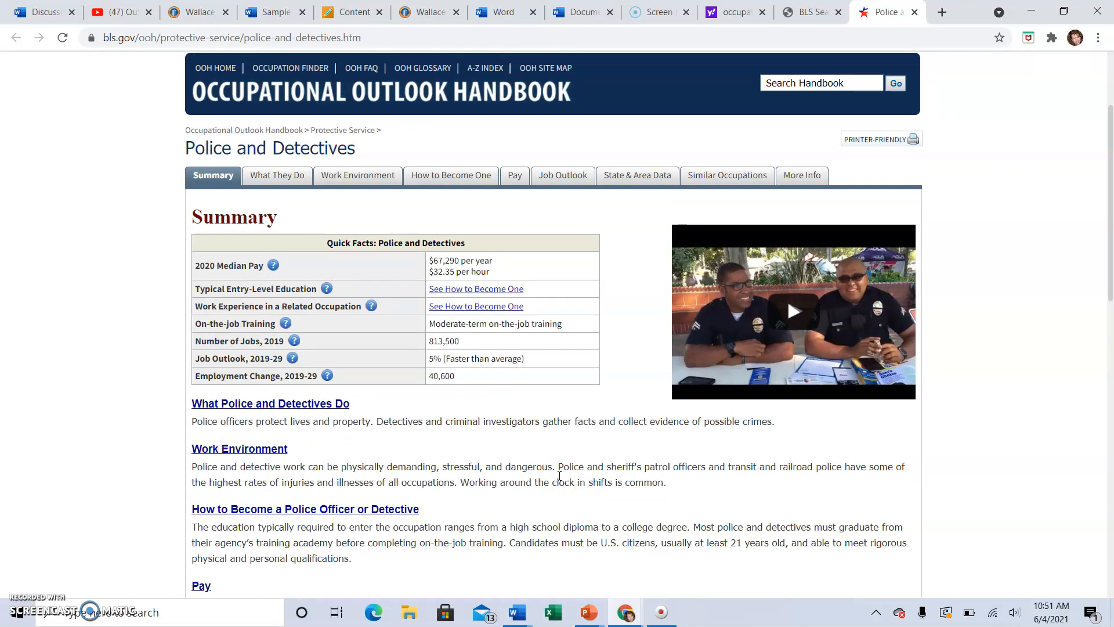
{"action": "left_click", "coordinate": [290, 176]}
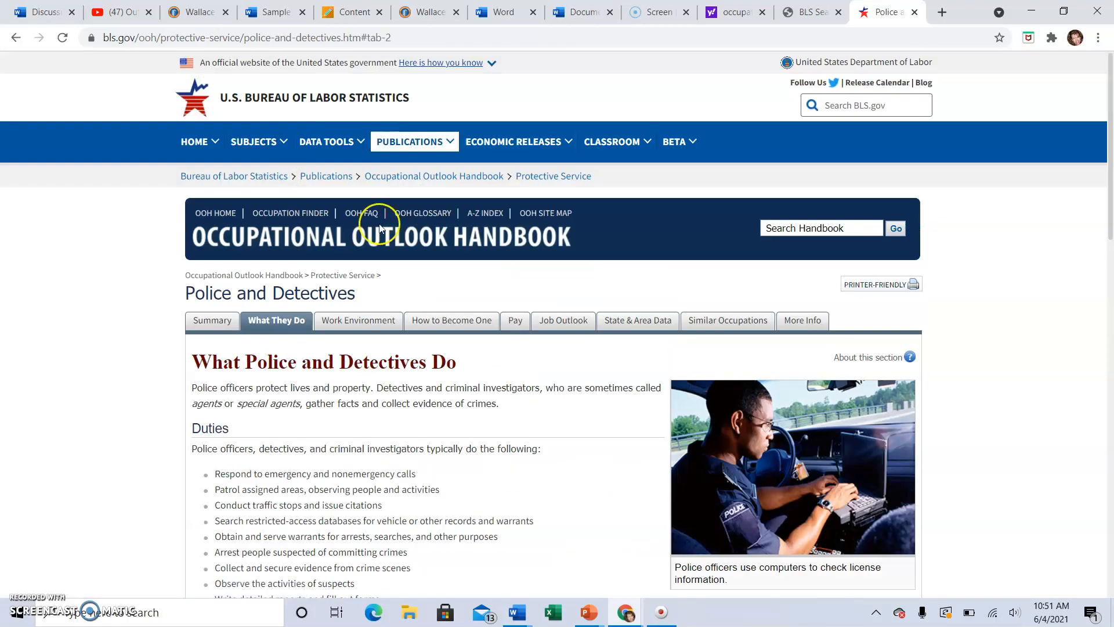
{"action": "scroll", "coordinate": [400, 260], "scroll_direction": "down", "scroll_amount": 3}
{"action": "scroll", "coordinate": [400, 256], "scroll_direction": "down", "scroll_amount": 2}
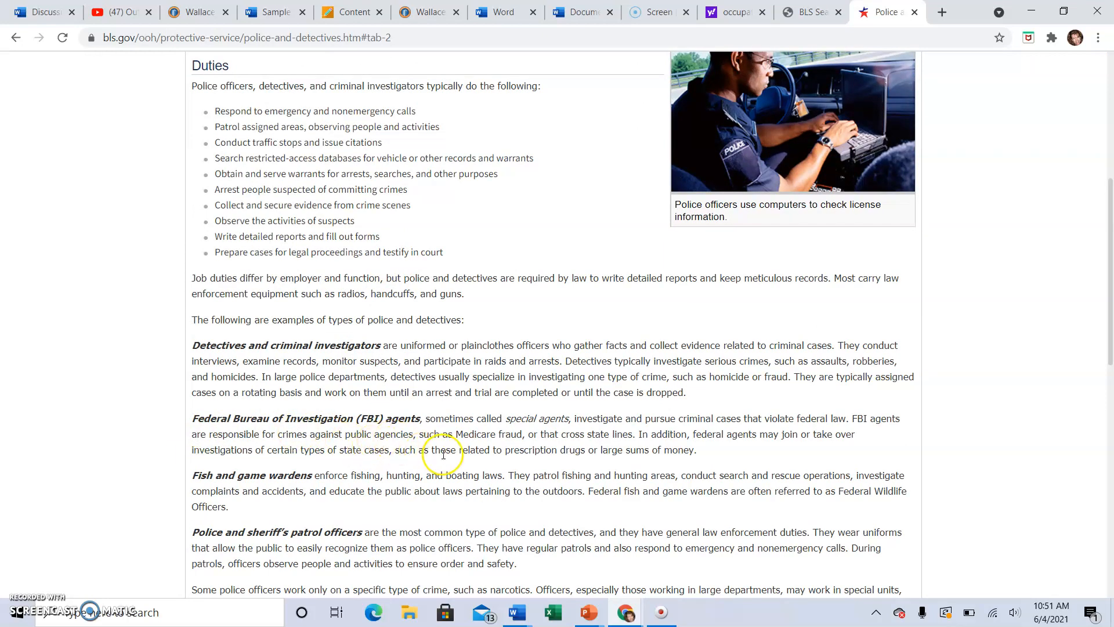
{"action": "scroll", "coordinate": [453, 462], "scroll_direction": "up", "scroll_amount": 3}
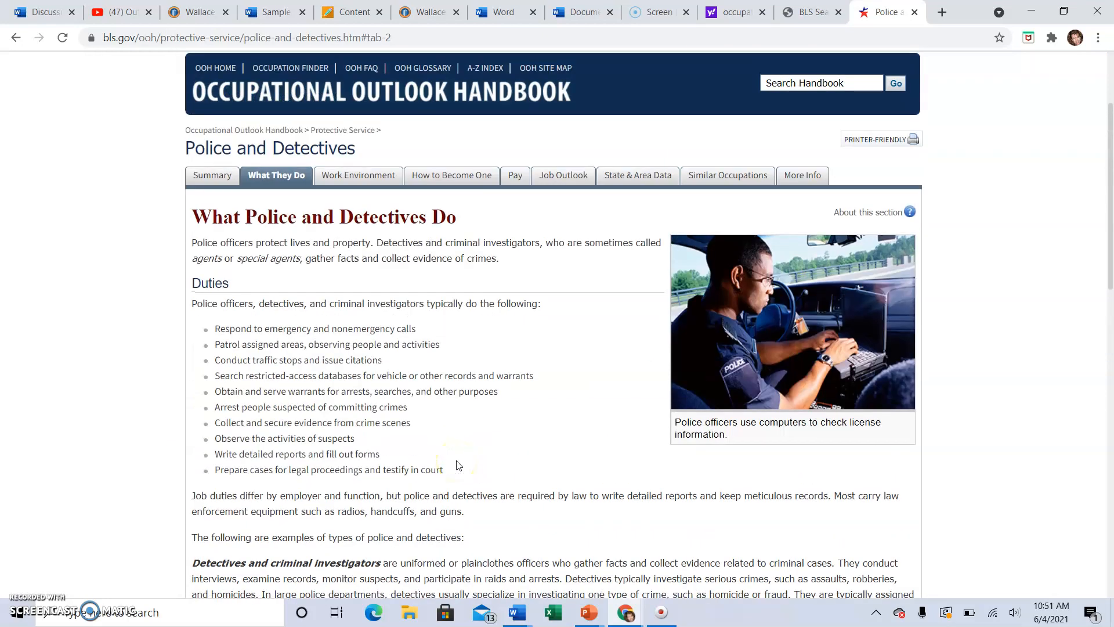
{"action": "left_click", "coordinate": [456, 397]}
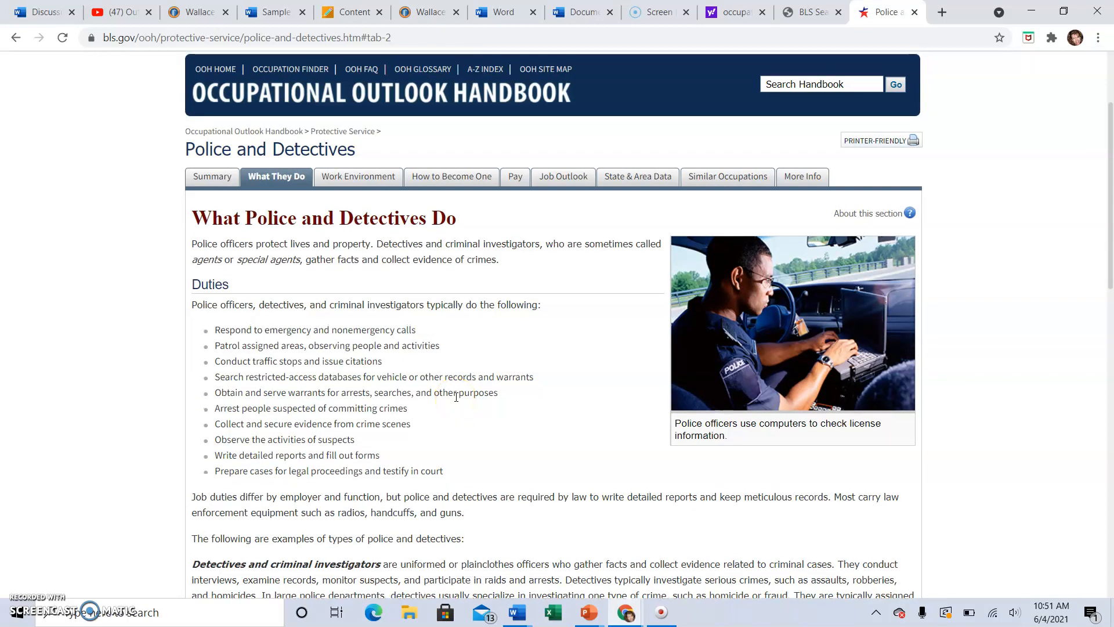
{"action": "scroll", "coordinate": [456, 397], "scroll_direction": "up", "scroll_amount": 2}
{"action": "left_click", "coordinate": [359, 397]}
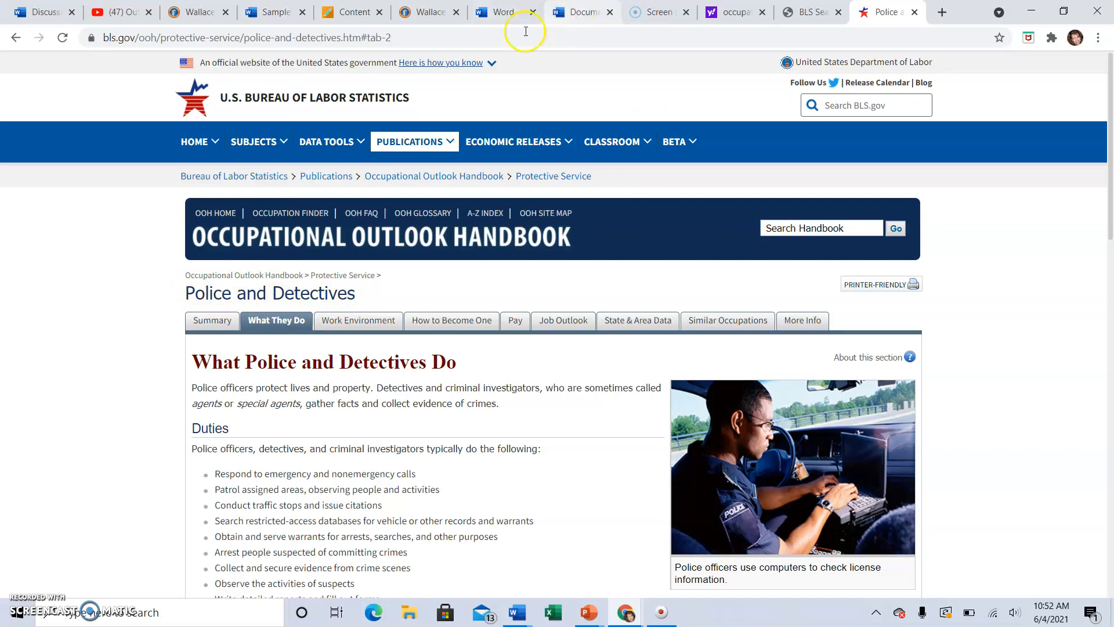
In the sample outline, start a Works Cited entry above the Psychologists one with the quoted title “Police and Detectives.”
{"action": "left_click", "coordinate": [277, 17]}
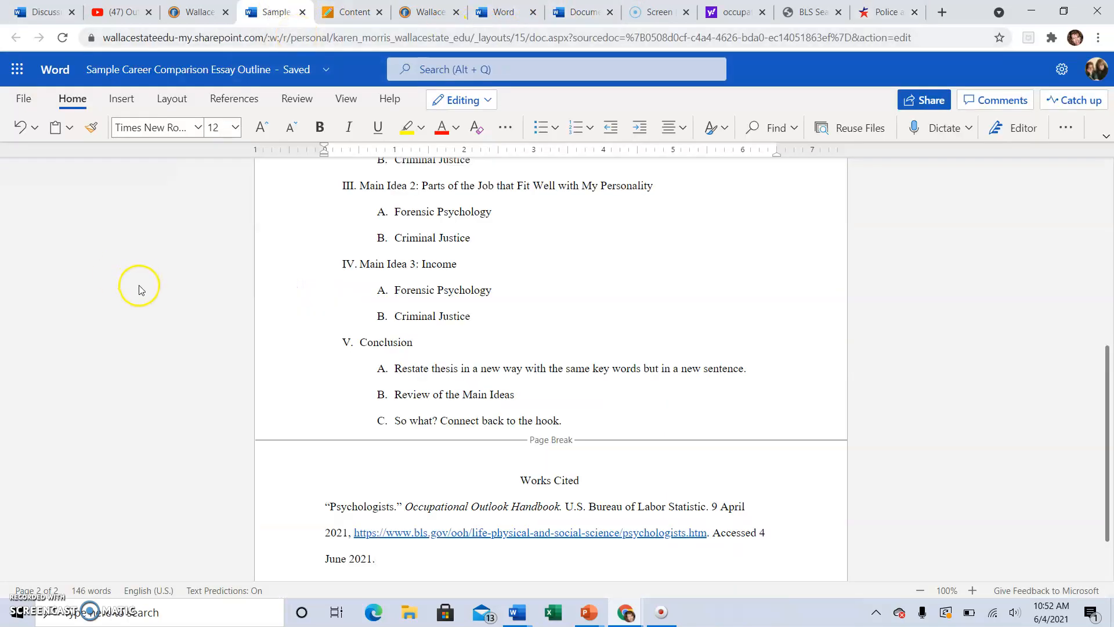
{"action": "left_click", "coordinate": [324, 508]}
{"action": "key", "text": "Return"}
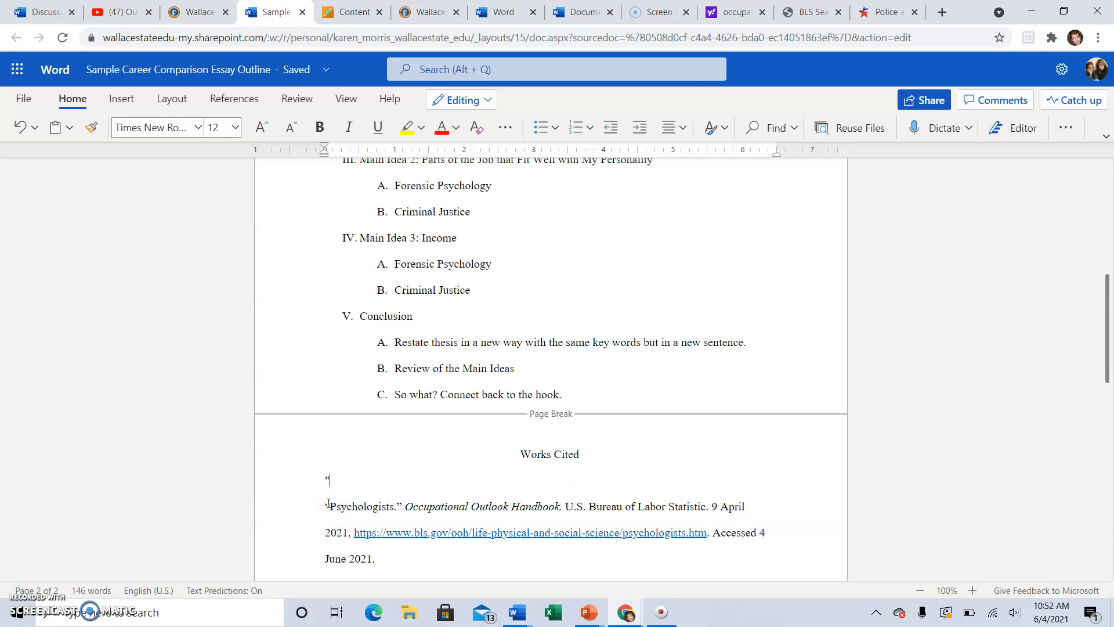
{"action": "type", "text": "\"Police and Detectives.\""}
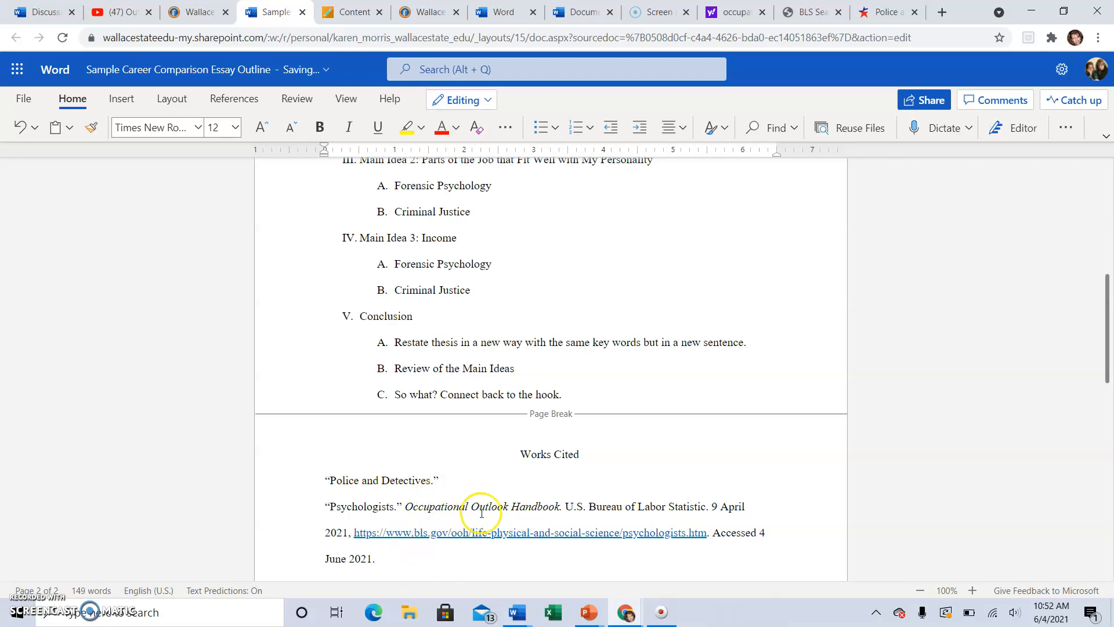
Continue the new entry with Occupational Outlook Handbook. in italics, followed by U.S. Bureau of Labor Statistics, in regular text
{"action": "left_click", "coordinate": [350, 127]}
{"action": "type", "text": "Occ"}
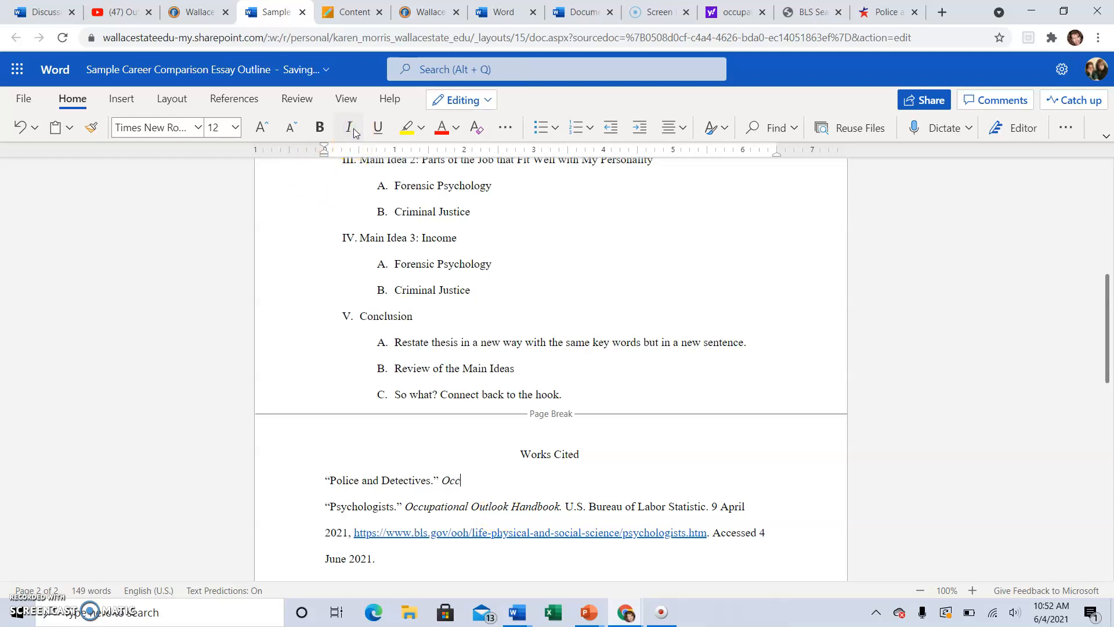
{"action": "type", "text": "upational Outlook Handbook."}
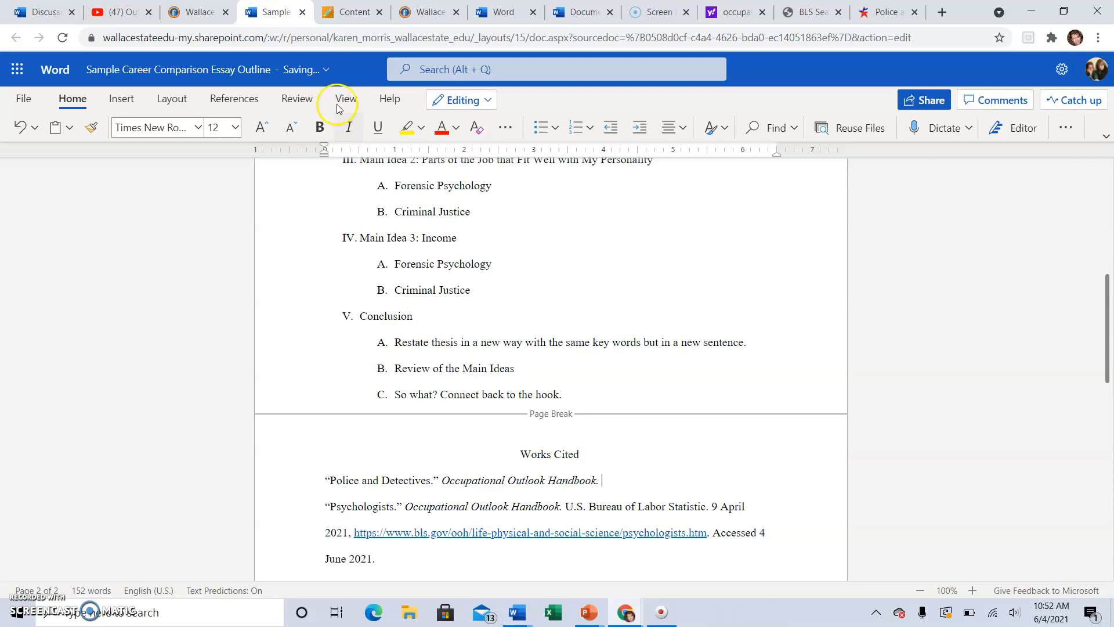
{"action": "left_click", "coordinate": [348, 128]}
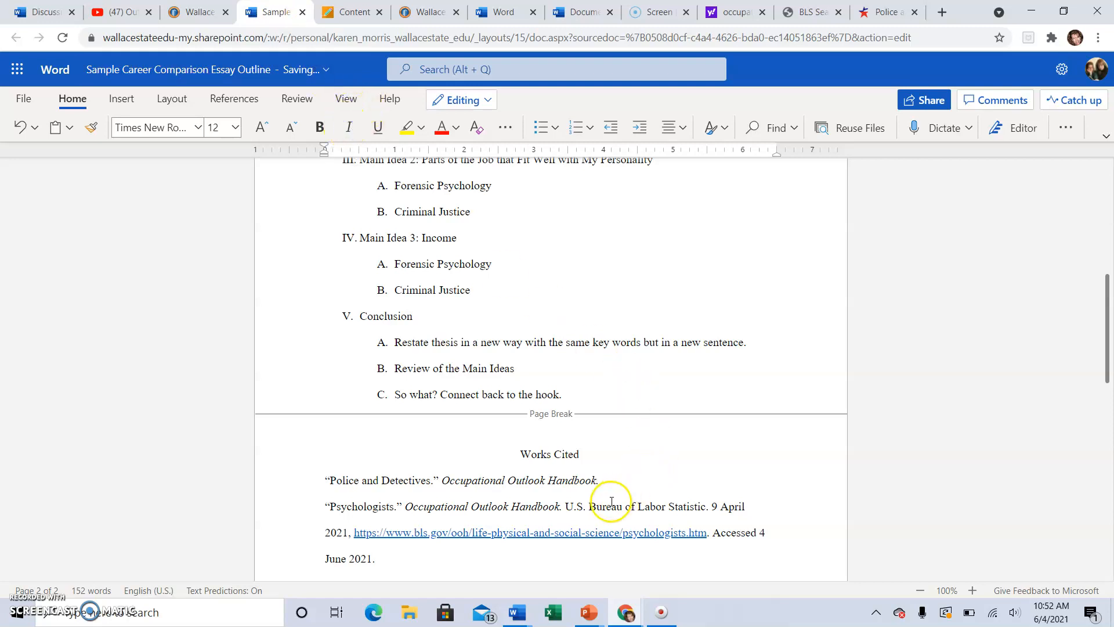
{"action": "type", "text": "U.s"}
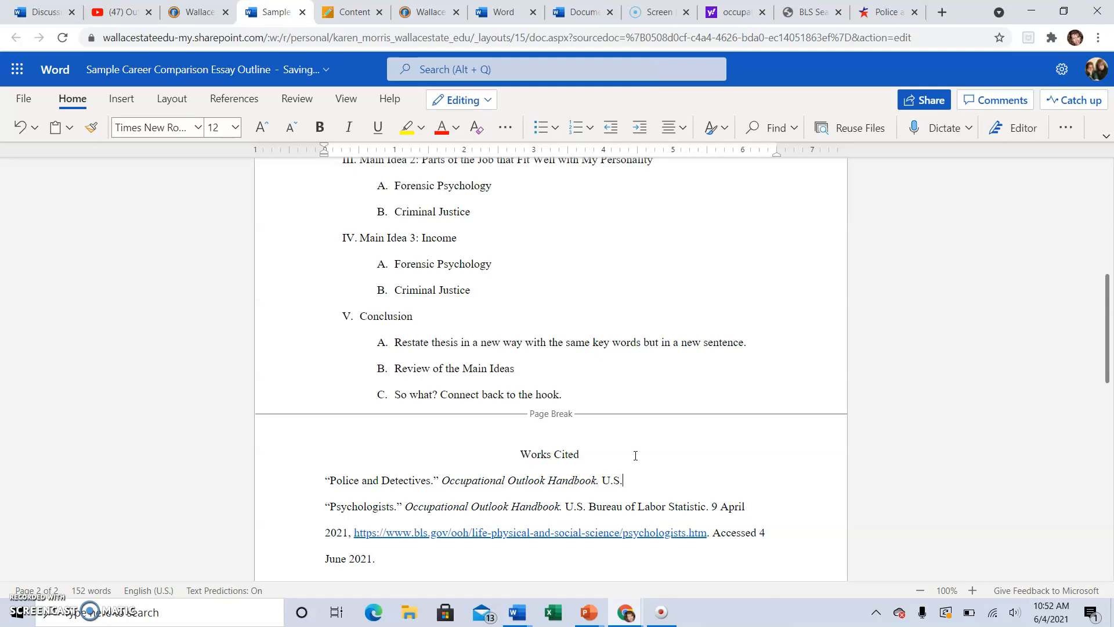
{"action": "type", "text": ". Burue"}
{"action": "type", "text": "Statix"}
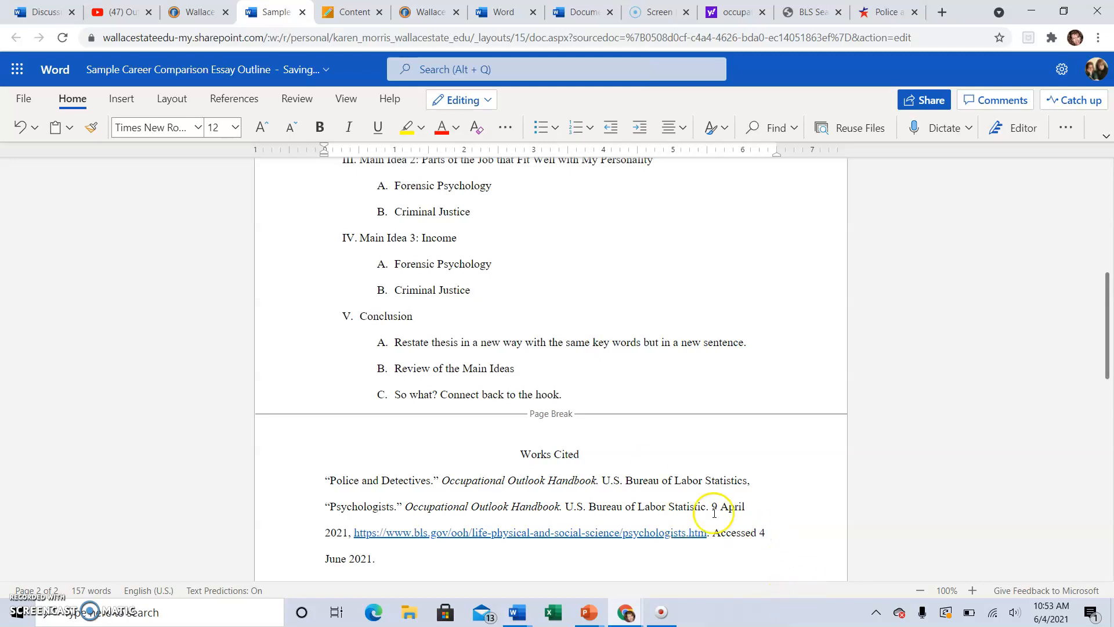
Look up the handbook page's last modified date and add it to the new citation as 9 April 2021, after the publisher
{"action": "left_click", "coordinate": [880, 13]}
{"action": "scroll", "coordinate": [685, 302], "scroll_direction": "down", "scroll_amount": 15}
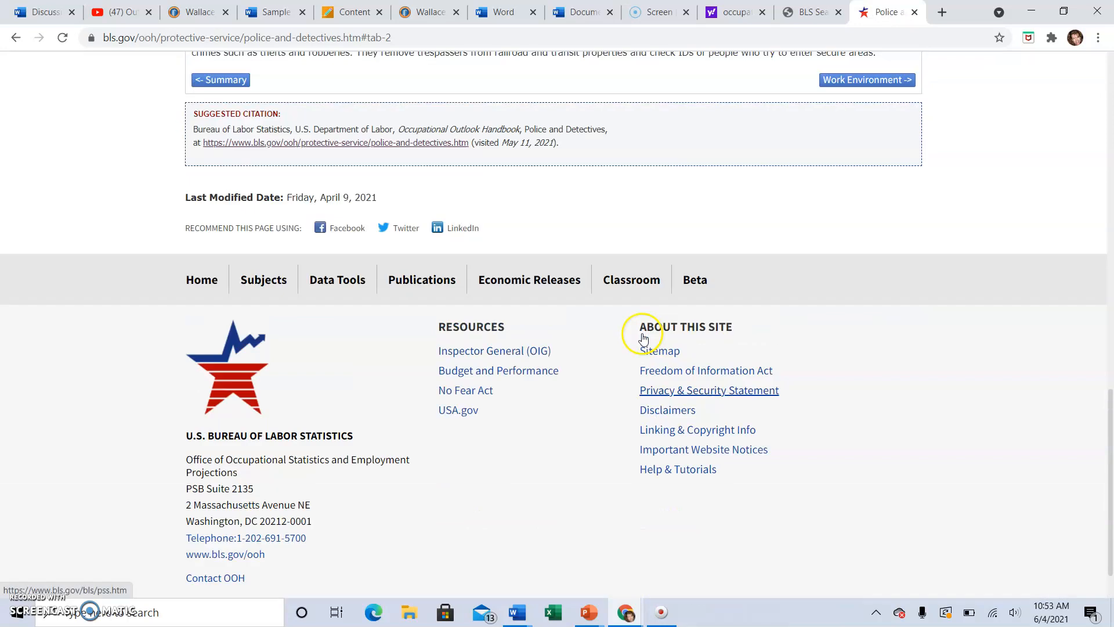
{"action": "scroll", "coordinate": [642, 336], "scroll_direction": "up", "scroll_amount": 2}
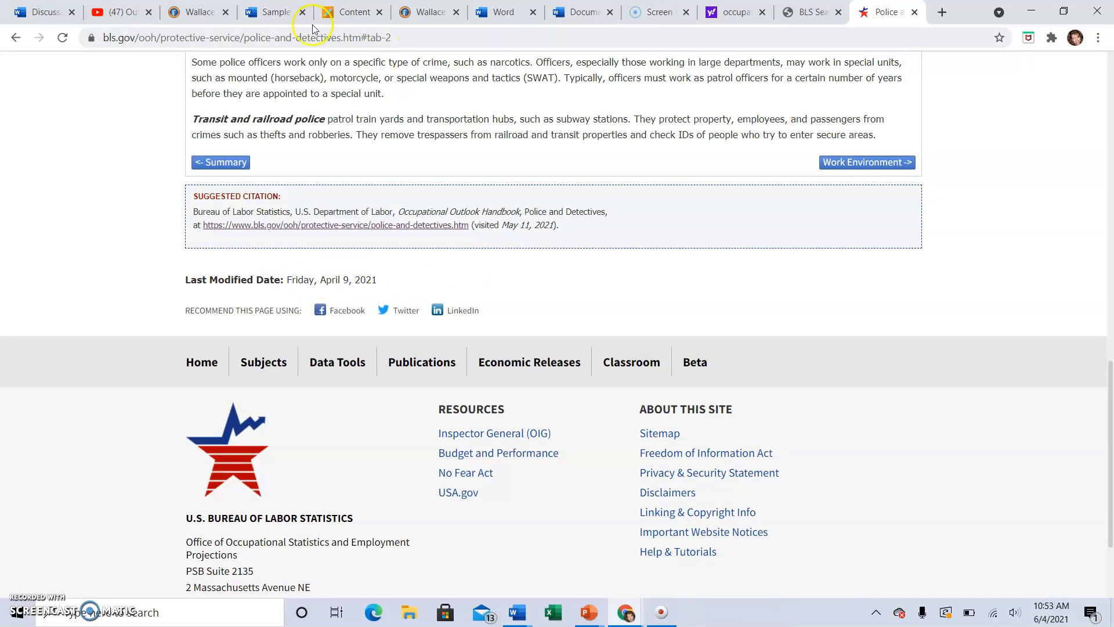
{"action": "left_click", "coordinate": [270, 12]}
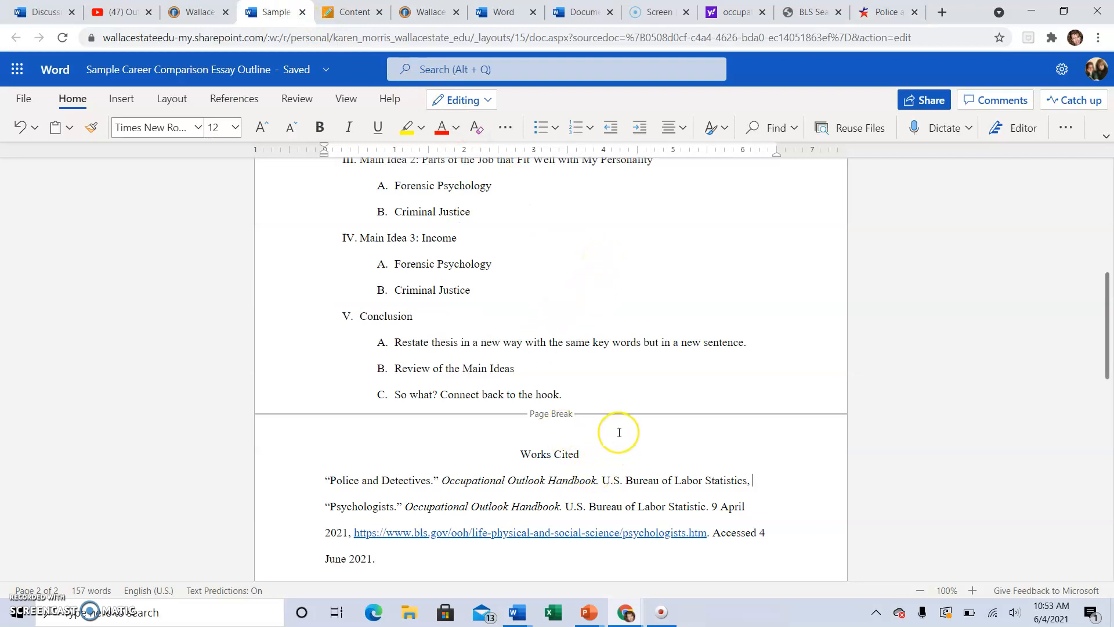
{"action": "type", "text": "April 2021,"}
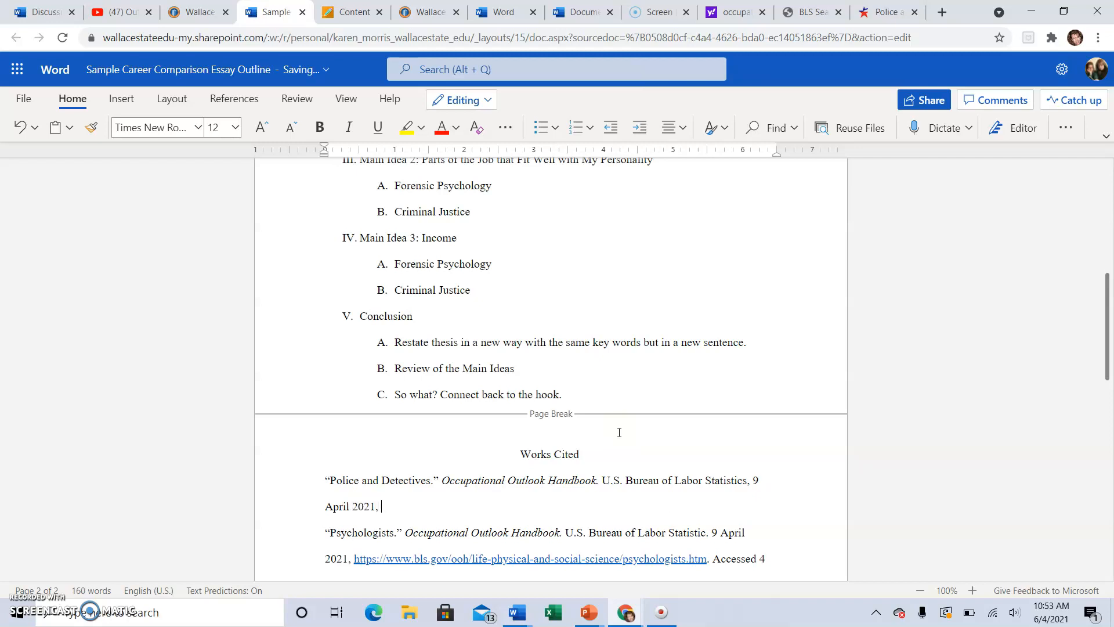
{"action": "left_click", "coordinate": [886, 13]}
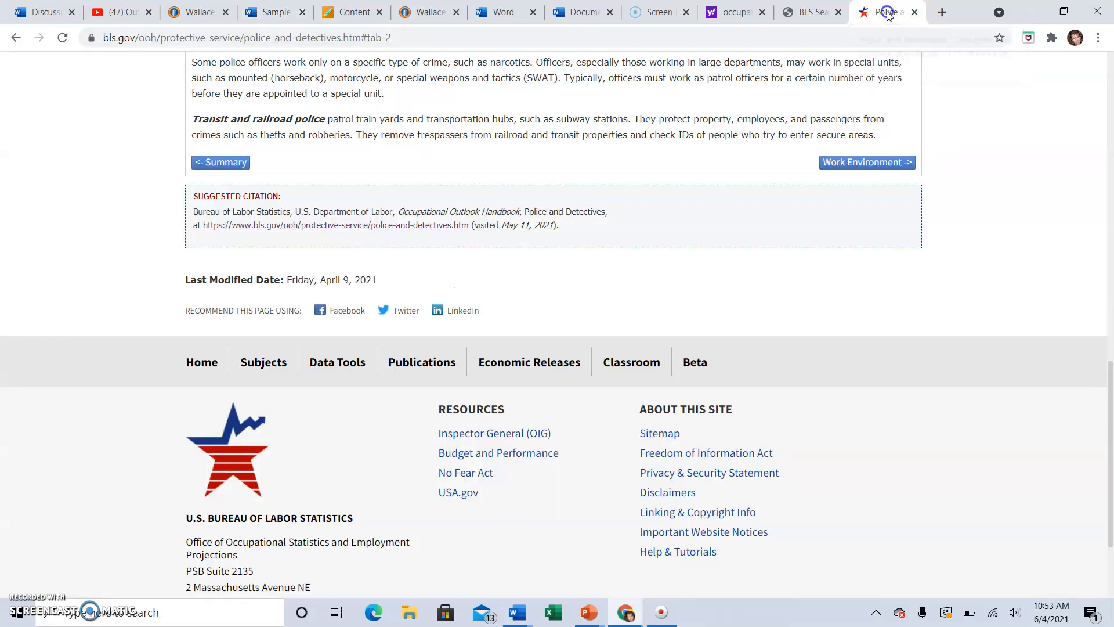
{"action": "left_click", "coordinate": [155, 38]}
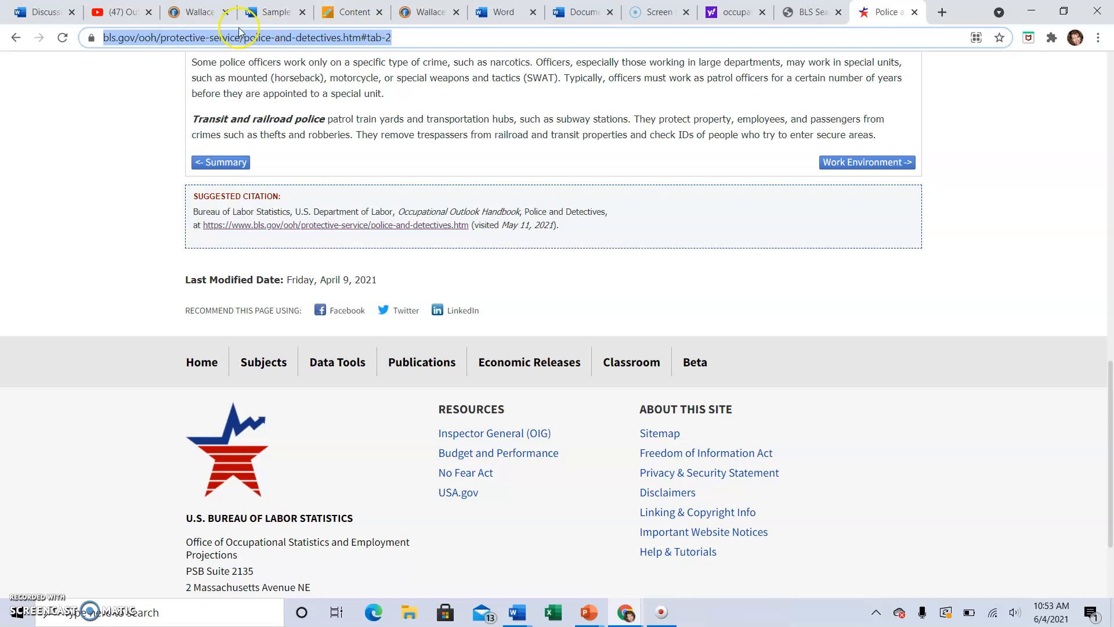
{"action": "left_click", "coordinate": [287, 14]}
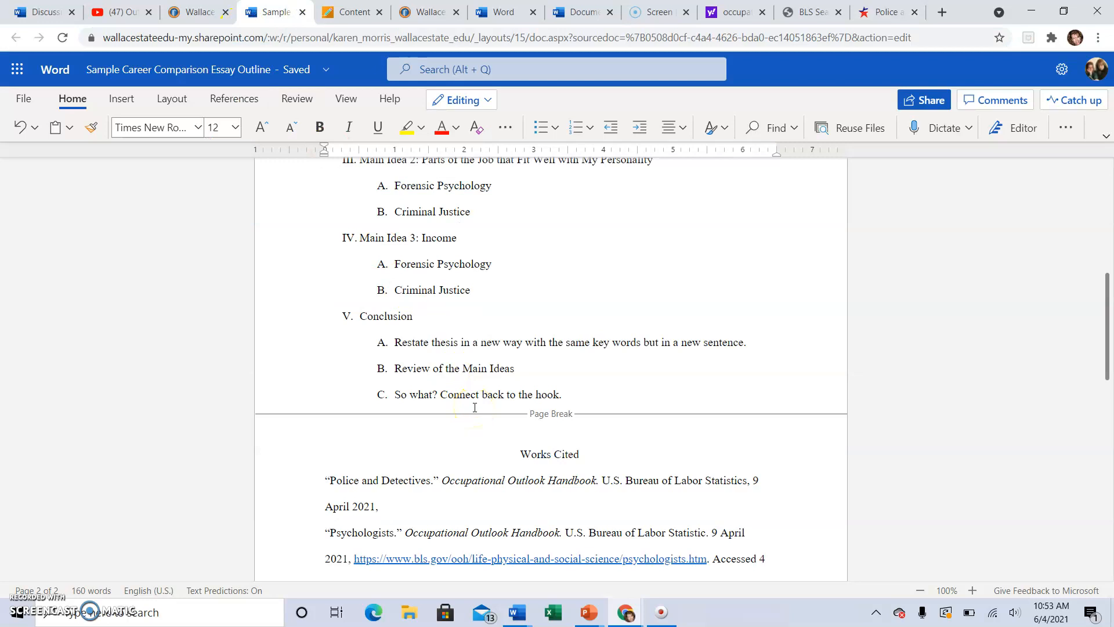
{"action": "type", "text": "https://www.bls.gov/ooh/protective-service/police-and-detectives.htm#tab-2"}
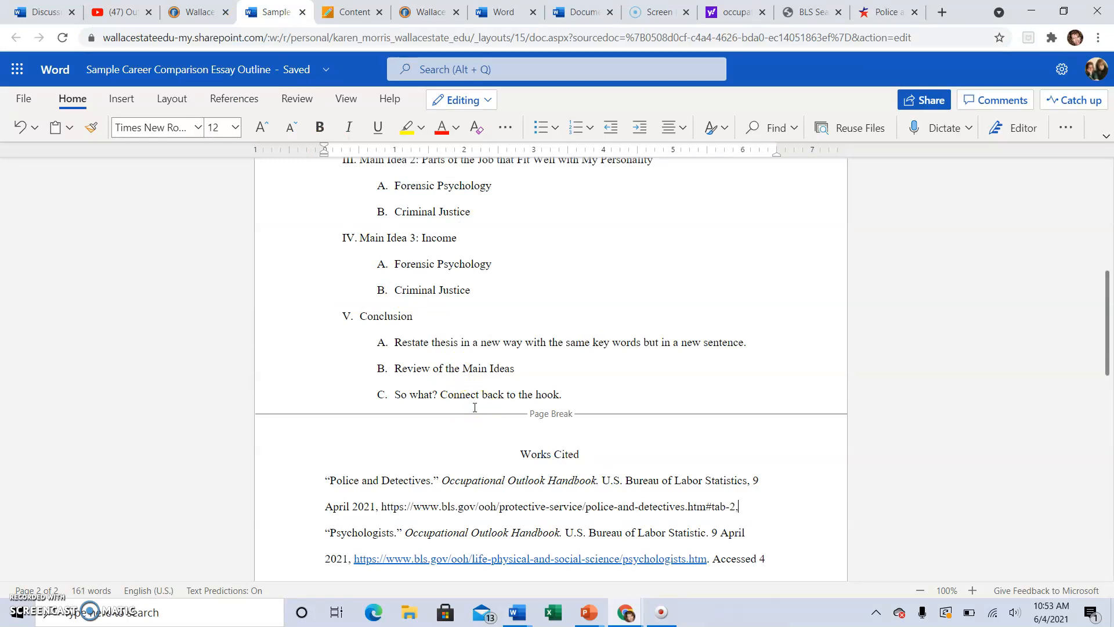
{"action": "type", "text": "Accessed 4 June 2021."}
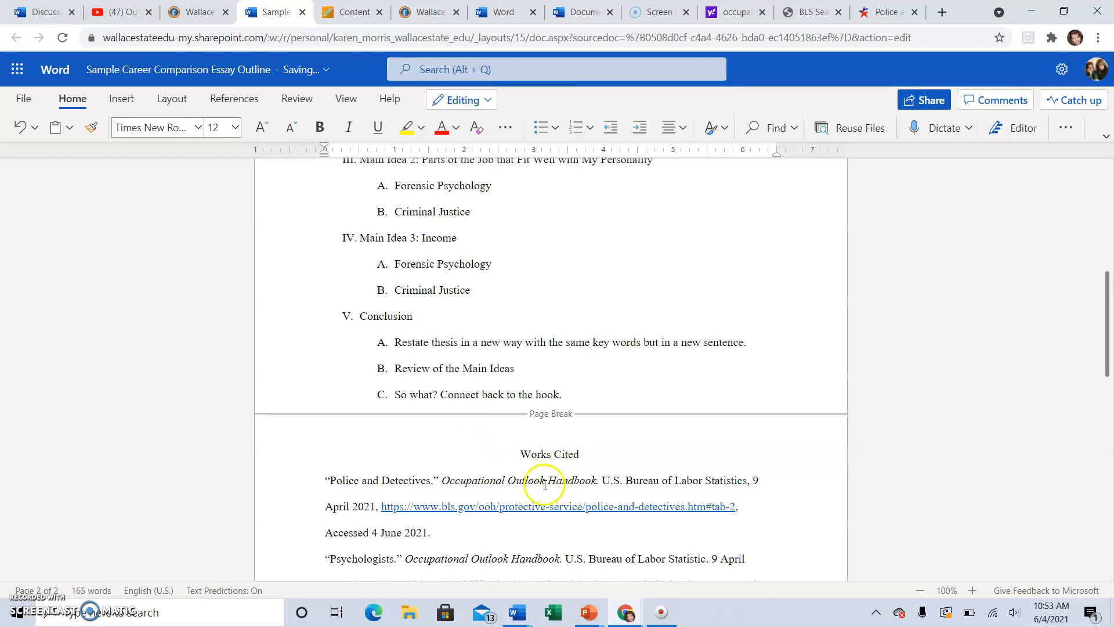
Apply a hanging special indent to both Works Cited entries through the paragraph options
{"action": "scroll", "coordinate": [535, 490], "scroll_direction": "down", "scroll_amount": 1}
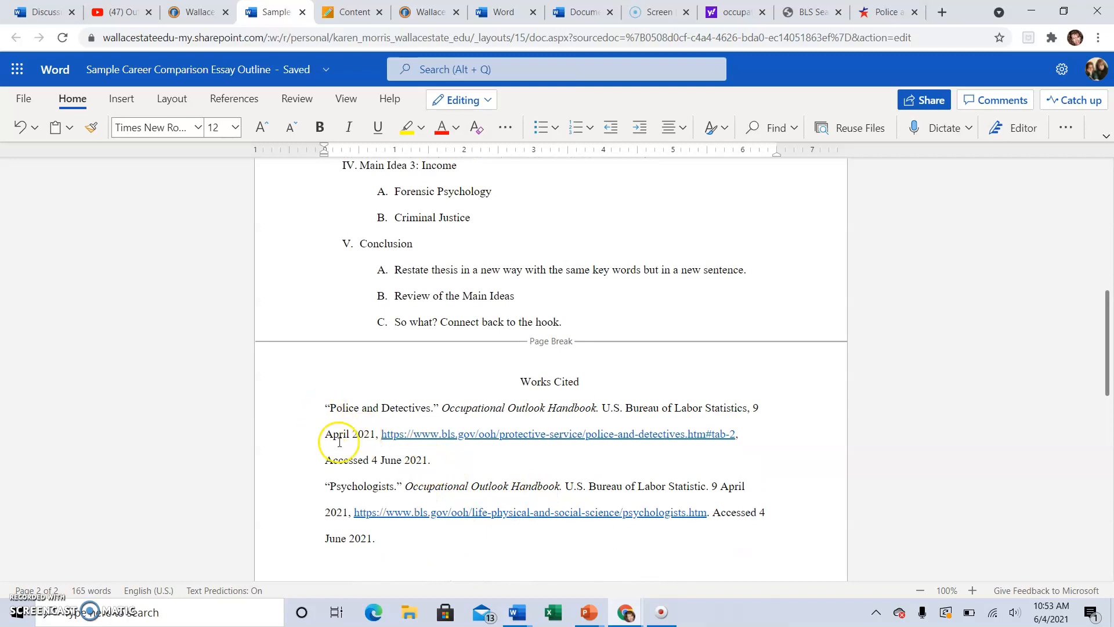
{"action": "left_click", "coordinate": [376, 531]}
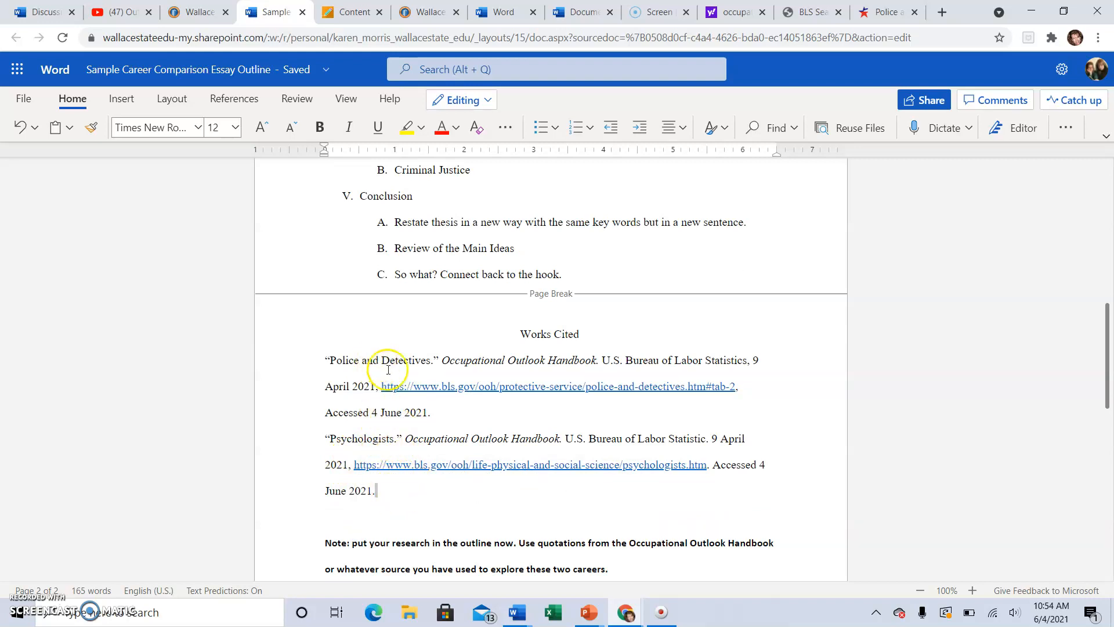
{"action": "left_click", "coordinate": [385, 491]}
{"action": "left_click_drag", "start_coordinate": [385, 492], "coordinate": [318, 366]}
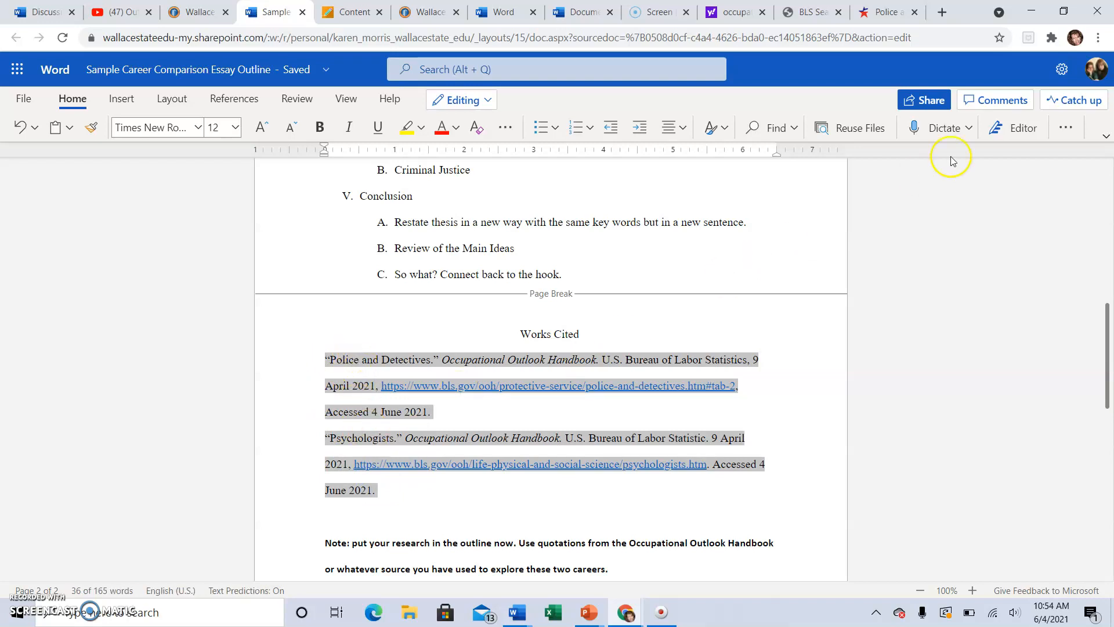
{"action": "left_click", "coordinate": [1064, 129]}
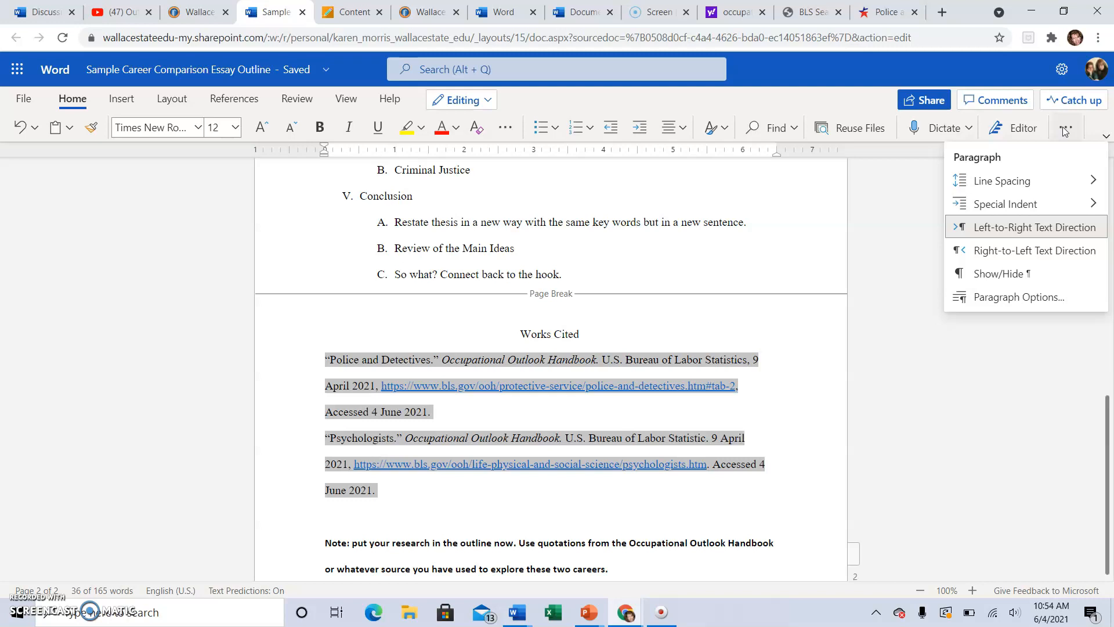
{"action": "left_click", "coordinate": [1018, 299]}
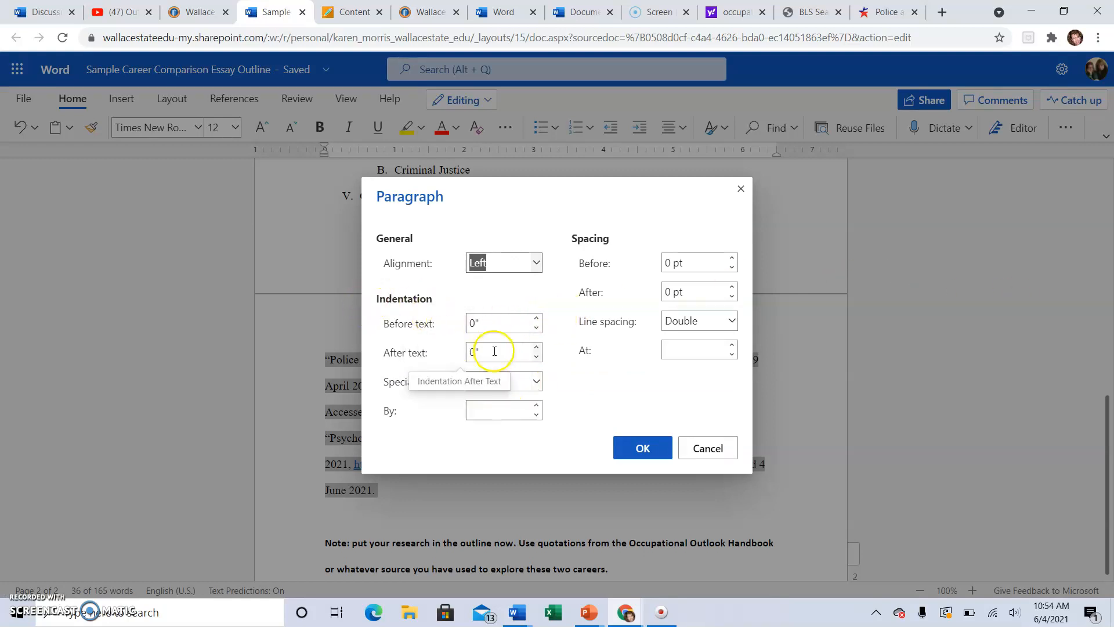
{"action": "left_click", "coordinate": [537, 381]}
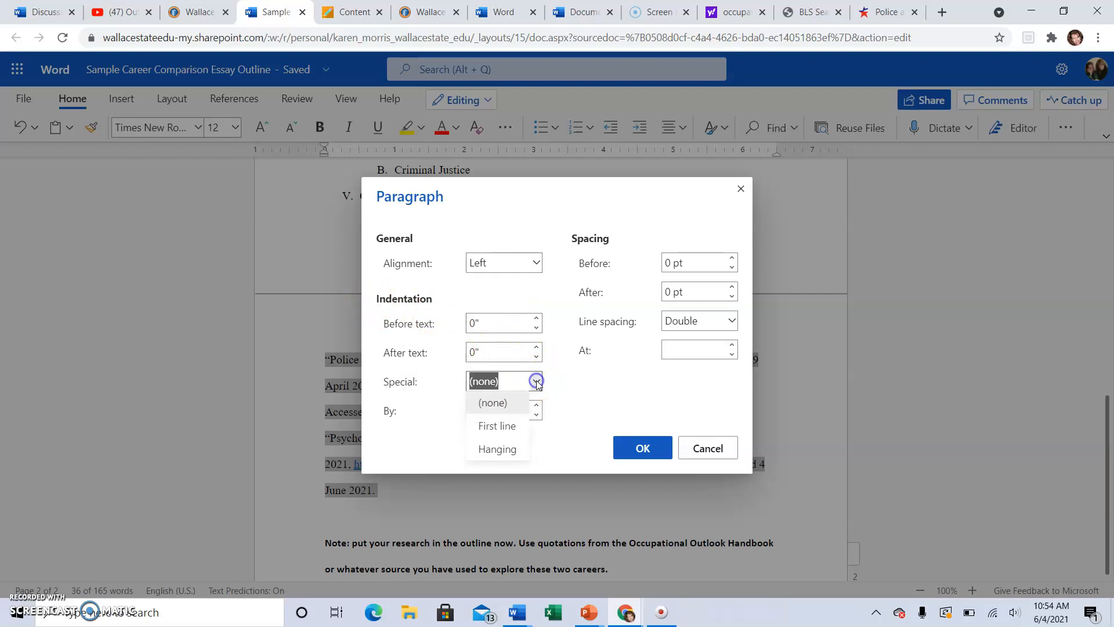
{"action": "left_click", "coordinate": [505, 451]}
{"action": "left_click", "coordinate": [642, 448]}
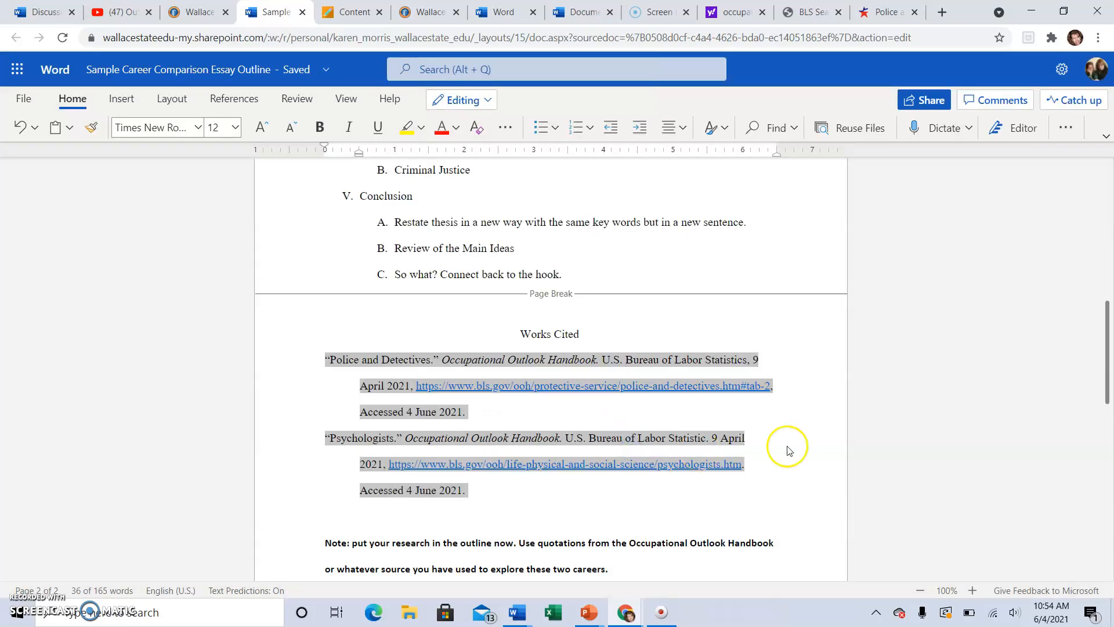
View the special indent choices for the two citations, including Hanging, and clear the selection
{"action": "left_click", "coordinate": [1068, 128]}
{"action": "left_click", "coordinate": [1008, 206]}
{"action": "left_click", "coordinate": [912, 279]}
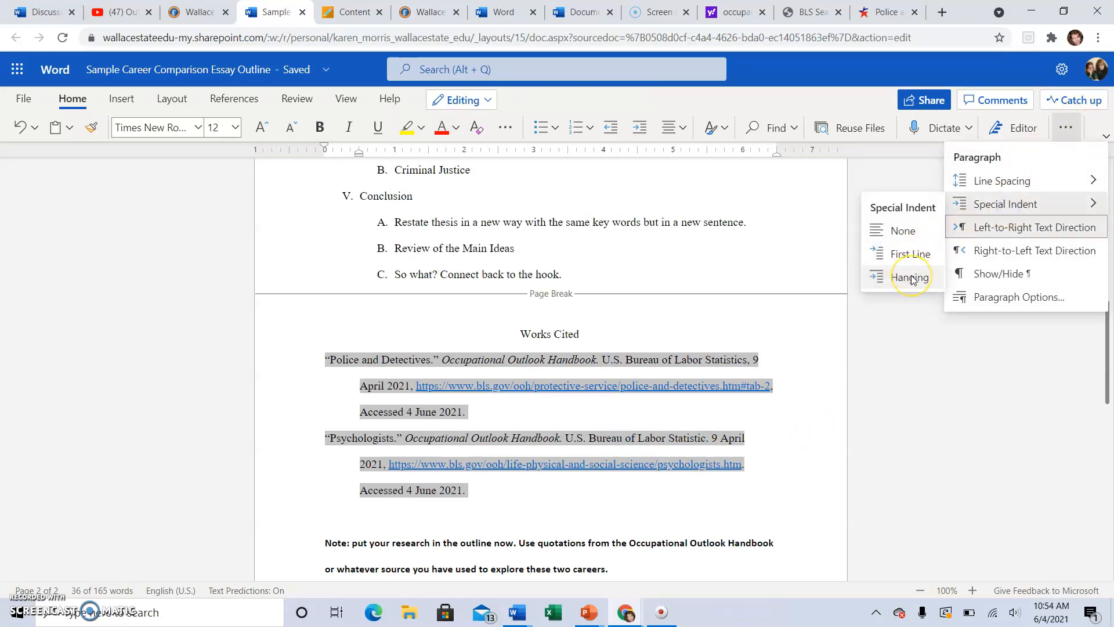
{"action": "left_click", "coordinate": [748, 441]}
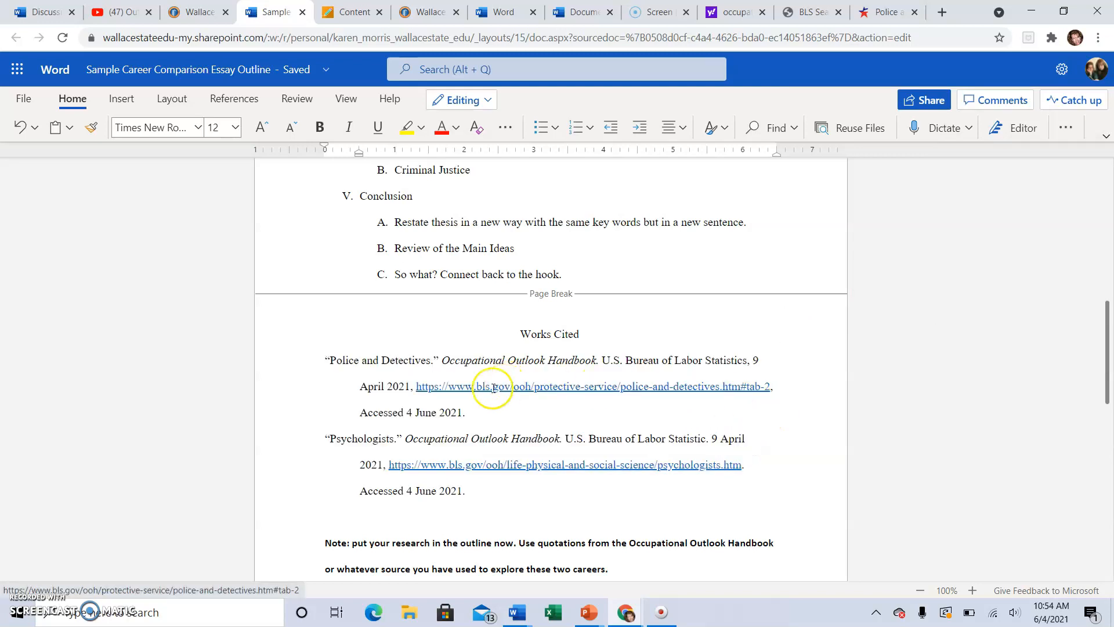
Review the note about adding research below the citations and return to the beginning of the outline
{"action": "scroll", "coordinate": [416, 417], "scroll_direction": "down", "scroll_amount": 1}
{"action": "scroll", "coordinate": [416, 416], "scroll_direction": "down", "scroll_amount": 2}
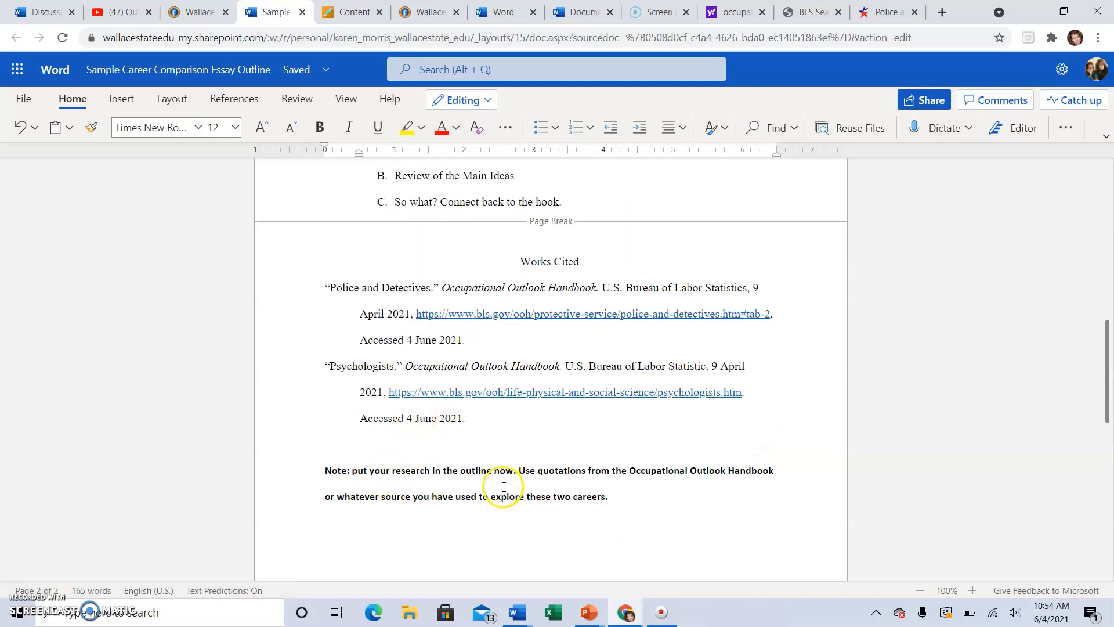
{"action": "scroll", "coordinate": [503, 486], "scroll_direction": "up", "scroll_amount": 20}
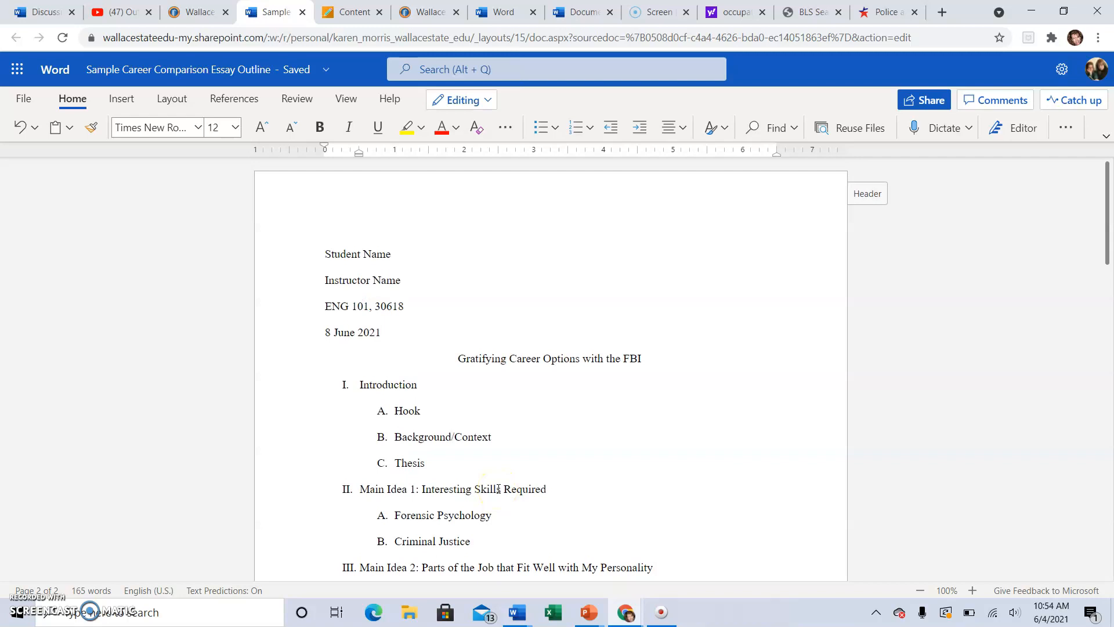
Download a copy of the outline document to the computer, check the other save formats, and return to the document
{"action": "left_click", "coordinate": [23, 99]}
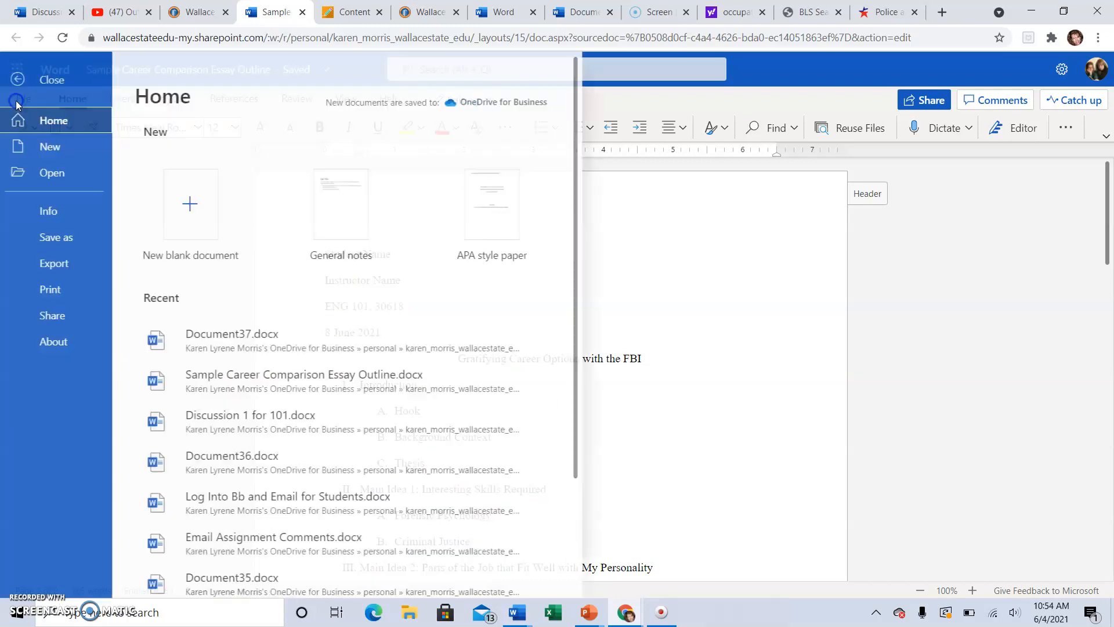
{"action": "left_click", "coordinate": [44, 239]}
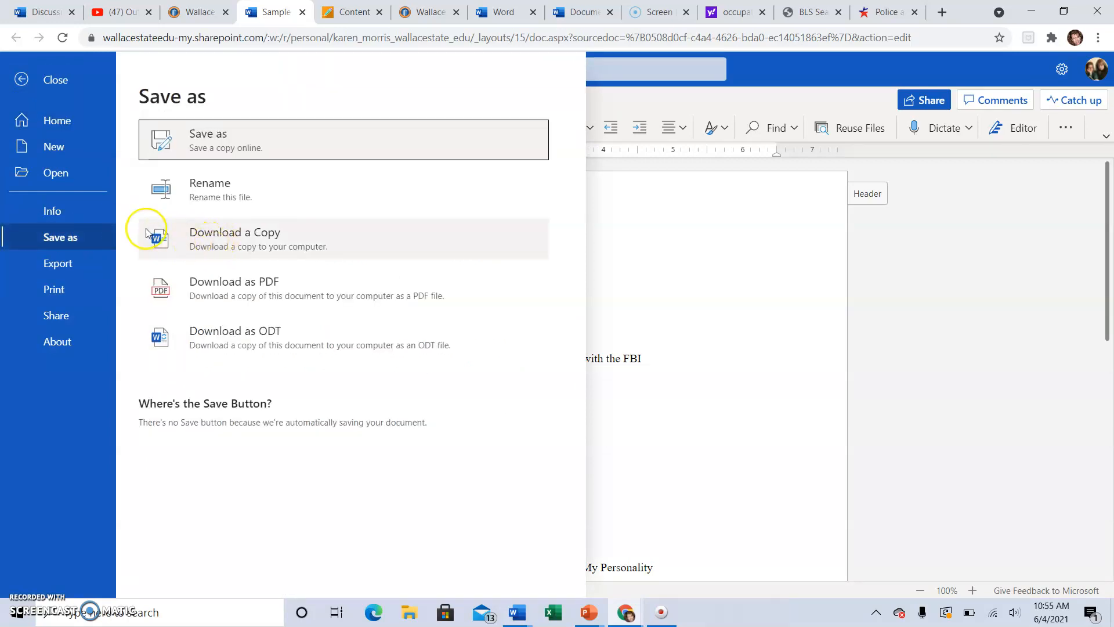
{"action": "left_click", "coordinate": [253, 247]}
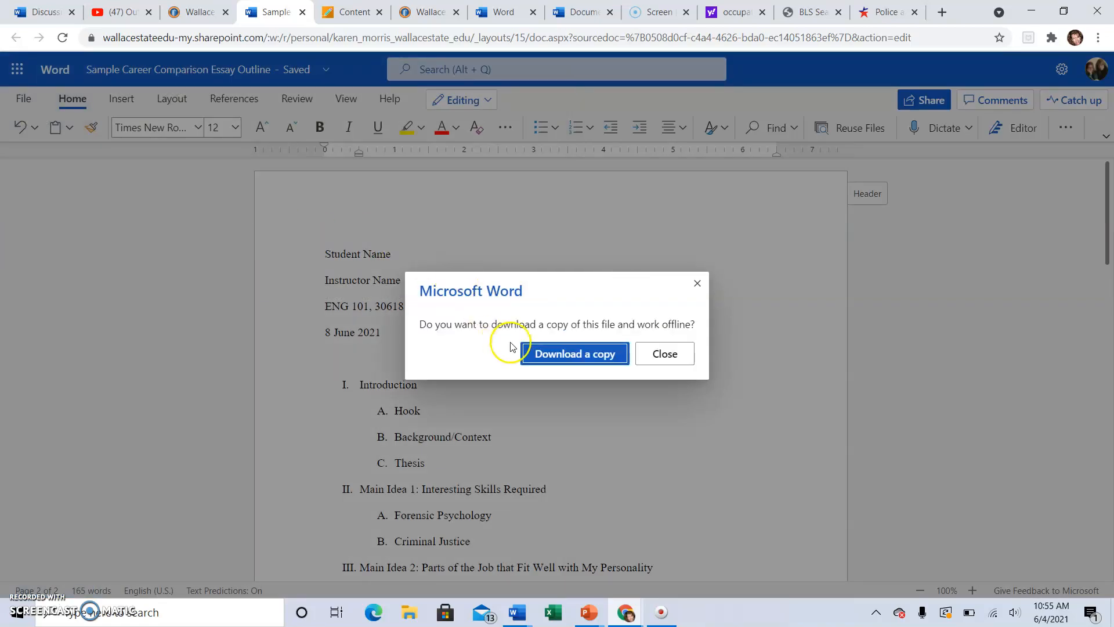
{"action": "left_click", "coordinate": [551, 360]}
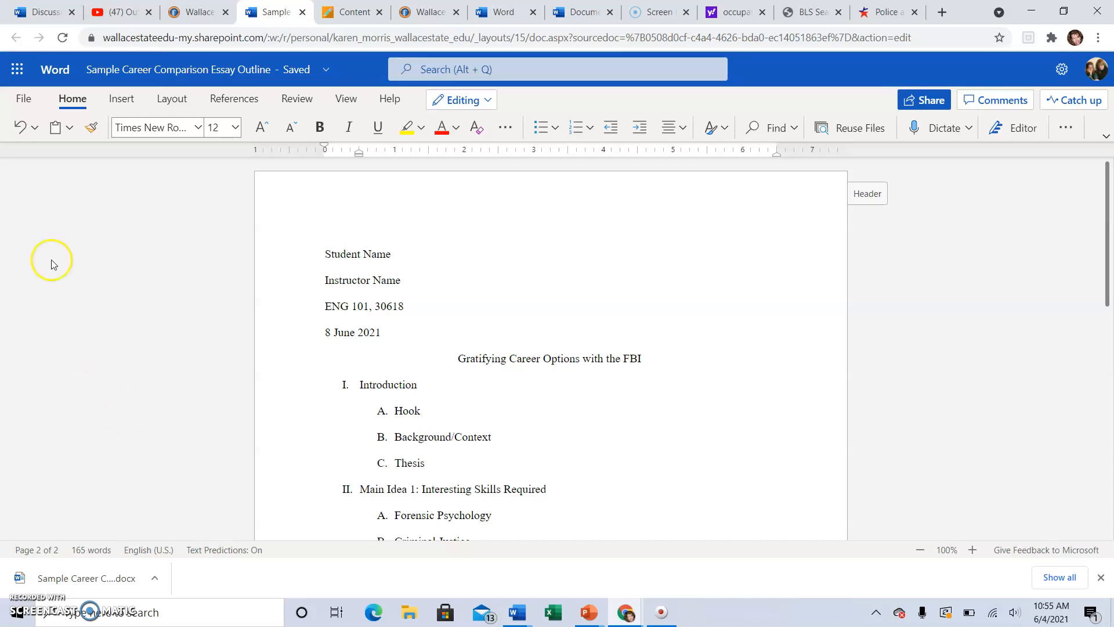
{"action": "left_click", "coordinate": [24, 99]}
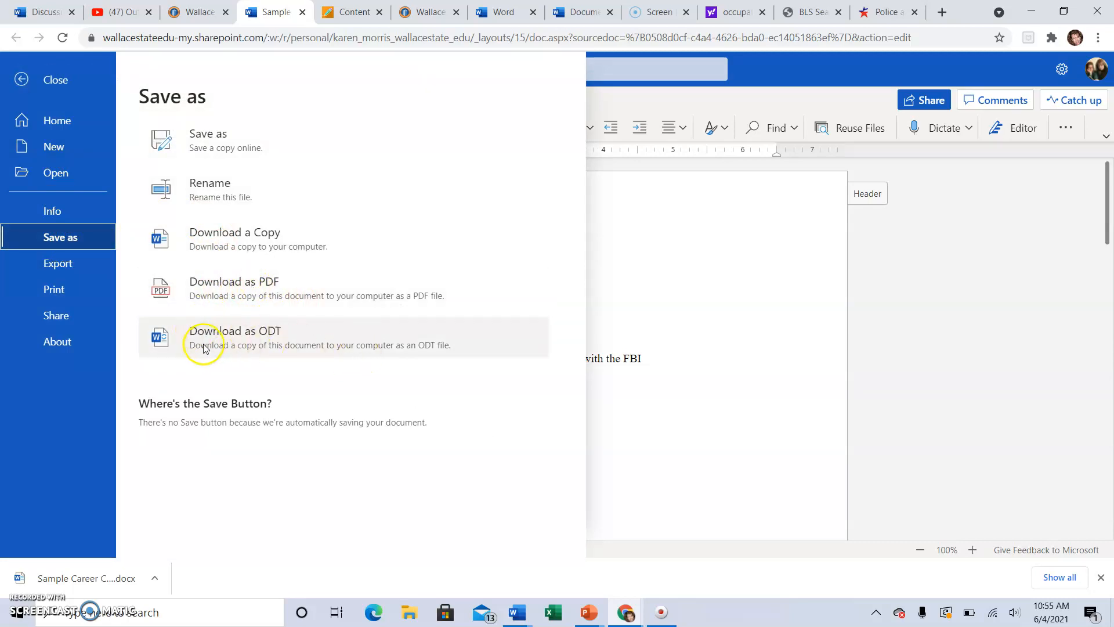
{"action": "left_click", "coordinate": [962, 348]}
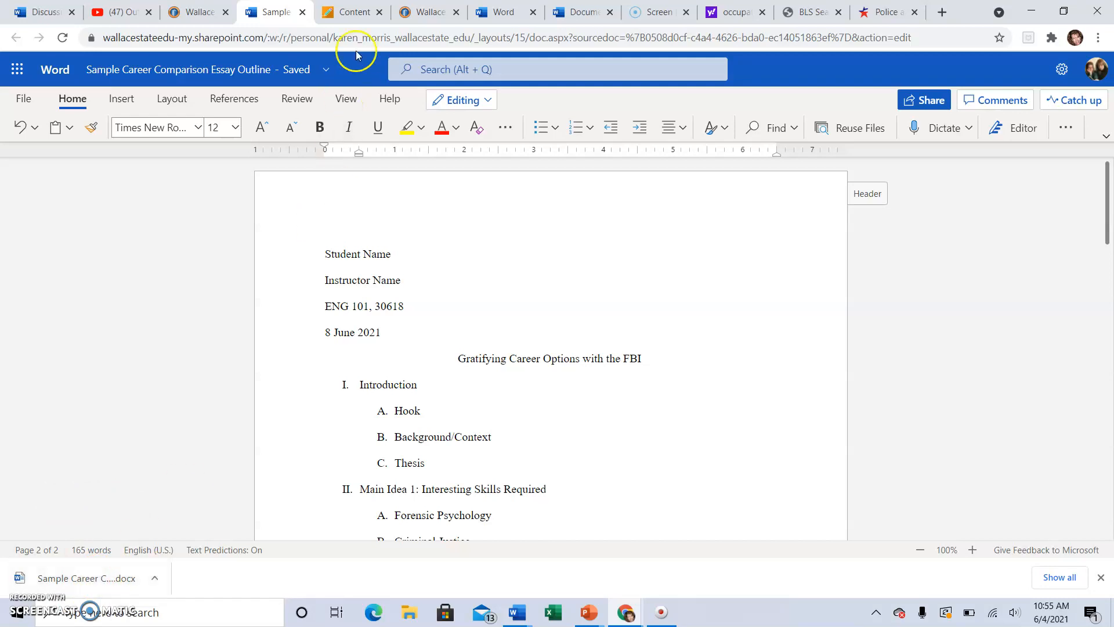
Switch to the Blackboard course content and open the assignment Career Comparison Essay Outline with Works Cited Due by 3:00 June 8
{"action": "left_click", "coordinate": [358, 13]}
{"action": "left_click", "coordinate": [522, 212]}
{"action": "scroll", "coordinate": [522, 232], "scroll_direction": "down", "scroll_amount": 5}
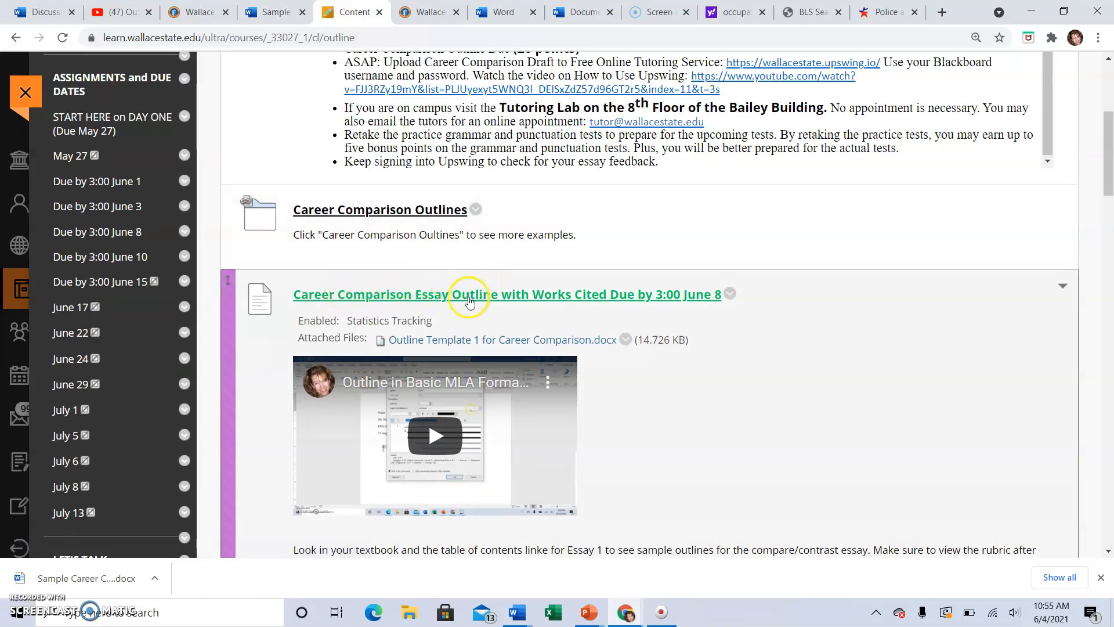
{"action": "left_click", "coordinate": [470, 296]}
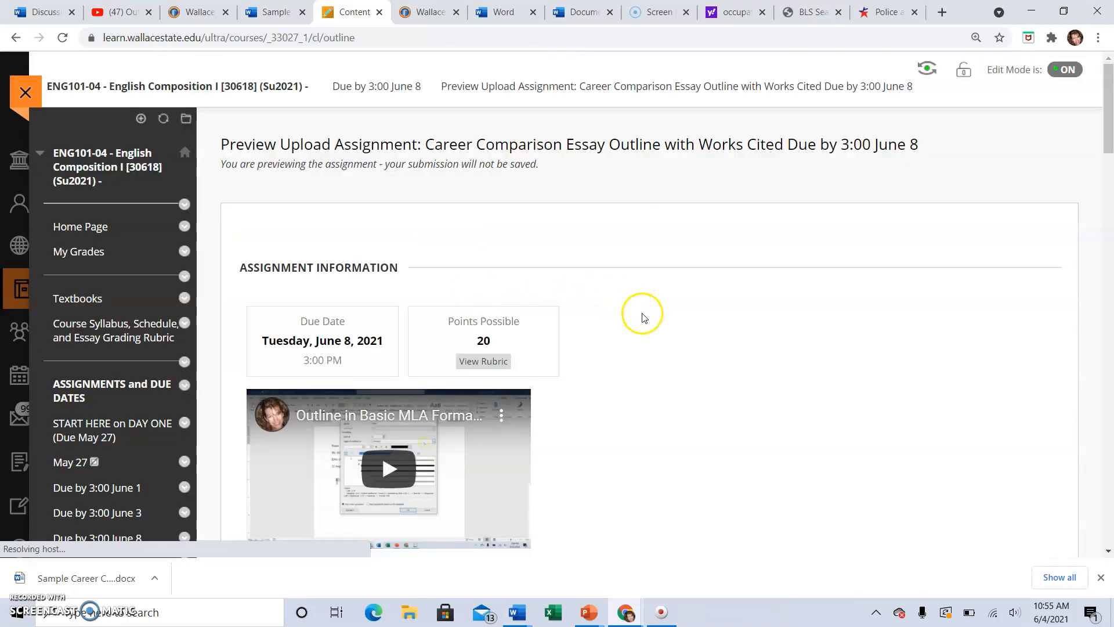
Review the assignment's Outline and Works Cited rubric for formatting, organization and content criteria, and close it
{"action": "scroll", "coordinate": [642, 316], "scroll_direction": "down", "scroll_amount": 3}
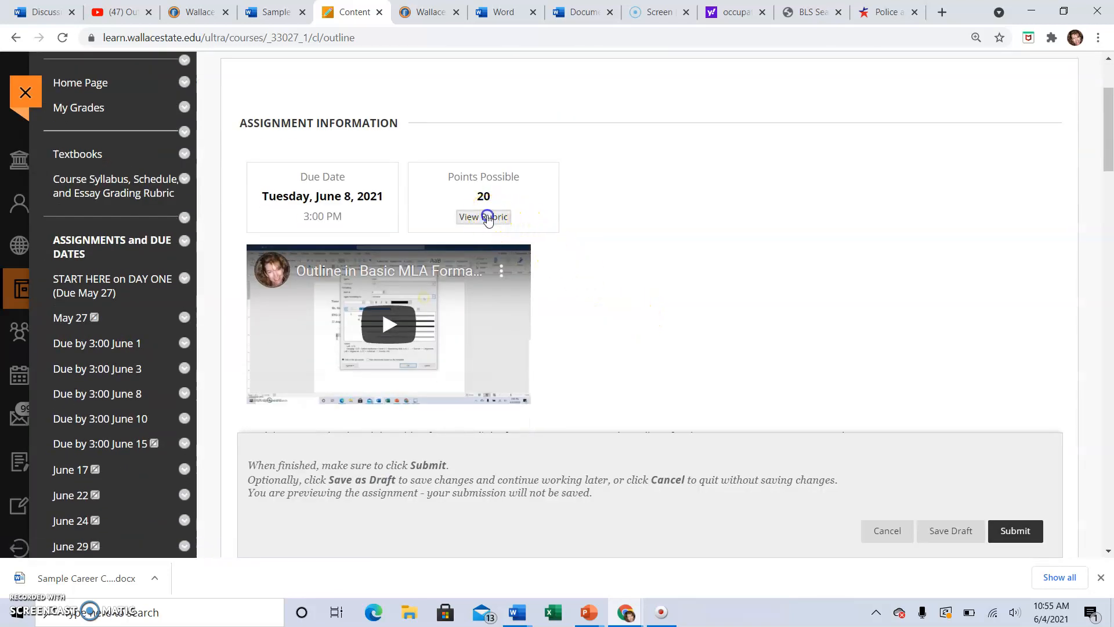
{"action": "left_click", "coordinate": [485, 217]}
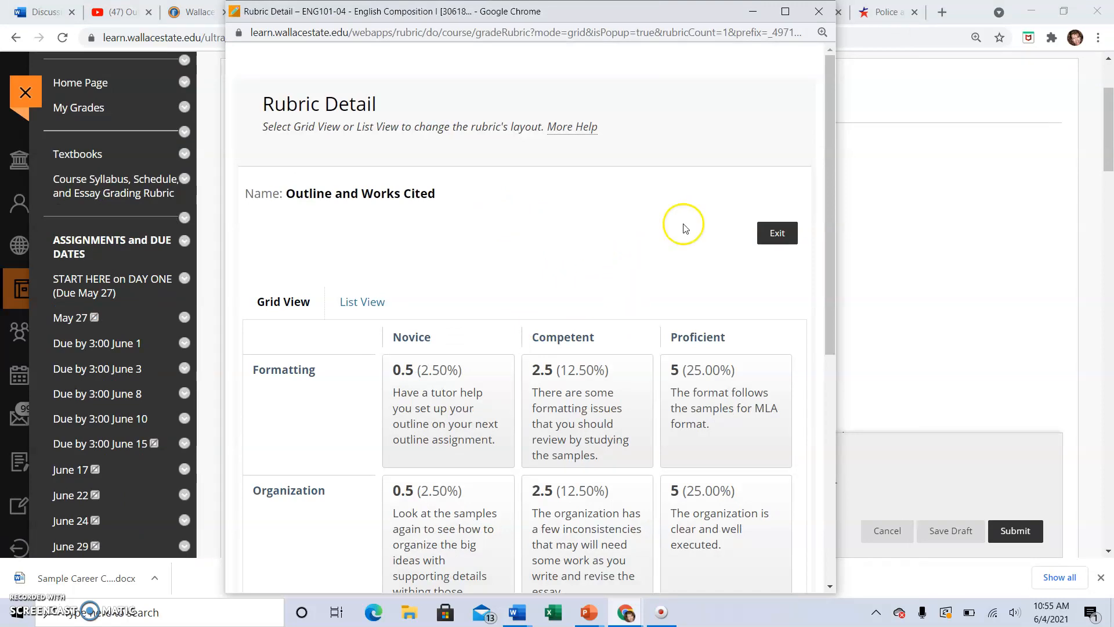
{"action": "scroll", "coordinate": [755, 325], "scroll_direction": "down", "scroll_amount": 7}
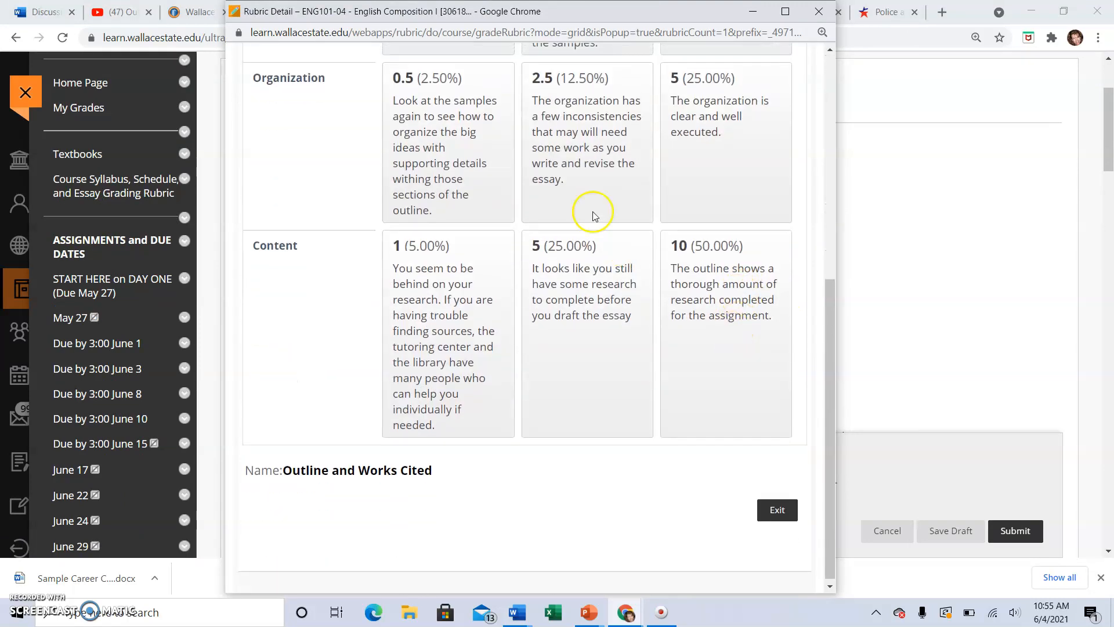
{"action": "scroll", "coordinate": [592, 214], "scroll_direction": "up", "scroll_amount": 7}
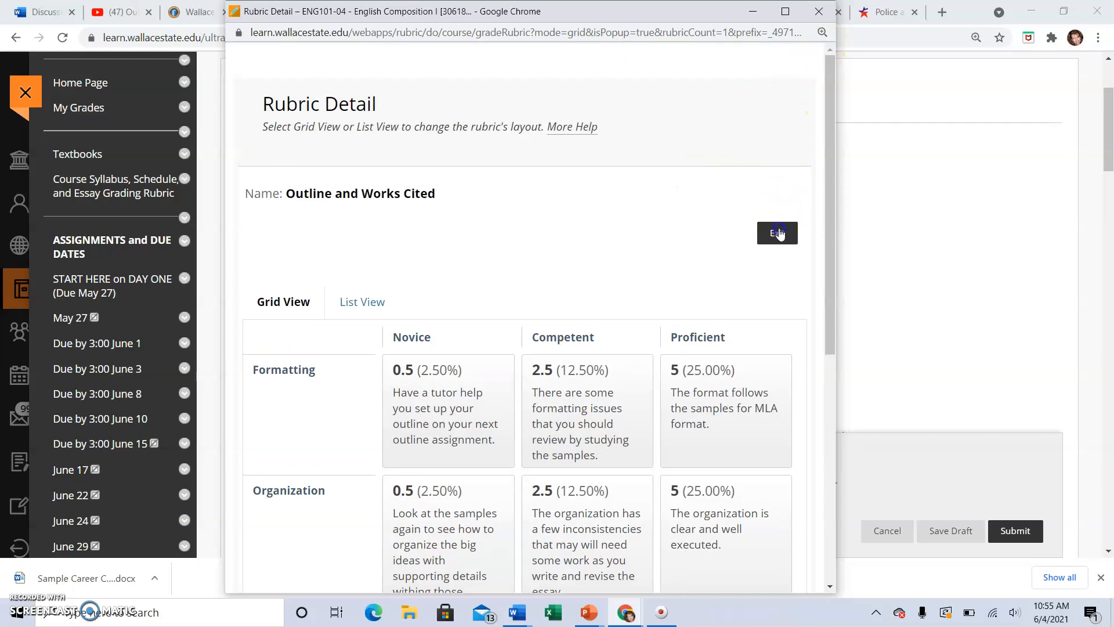
{"action": "left_click", "coordinate": [778, 233]}
Attach Sample Career Comparison Essay Outline.docx from the local Downloads folder to the assignment submission
{"action": "scroll", "coordinate": [740, 221], "scroll_direction": "down", "scroll_amount": 6}
{"action": "scroll", "coordinate": [729, 224], "scroll_direction": "down", "scroll_amount": 3}
{"action": "scroll", "coordinate": [252, 458], "scroll_direction": "up", "scroll_amount": 1}
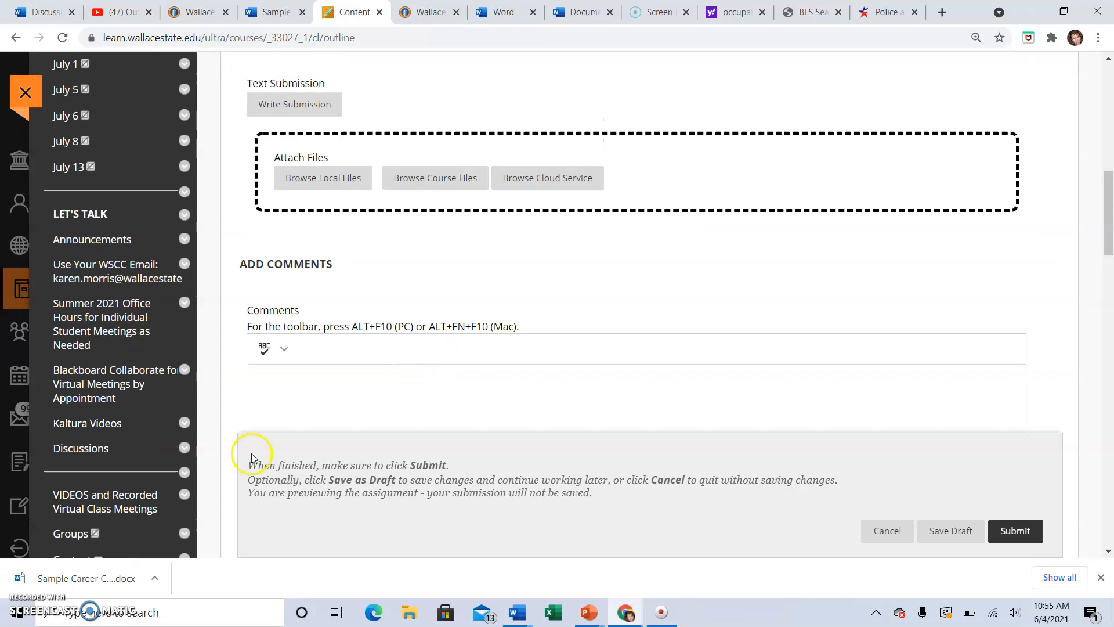
{"action": "left_click_drag", "start_coordinate": [81, 577], "coordinate": [97, 561]}
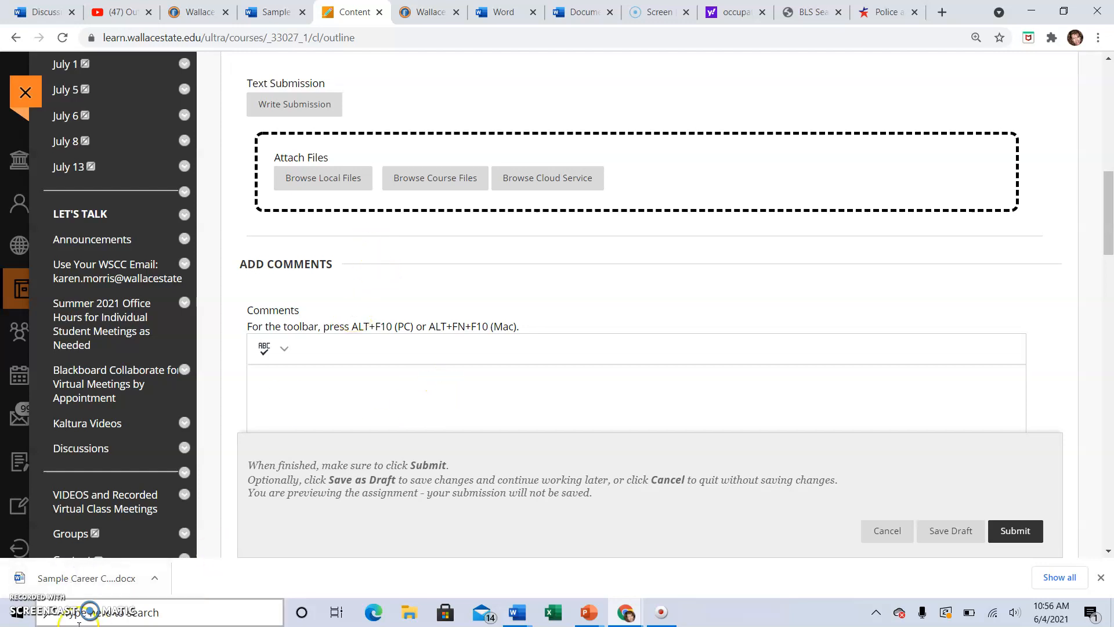
{"action": "scroll", "coordinate": [505, 373], "scroll_direction": "up", "scroll_amount": 3}
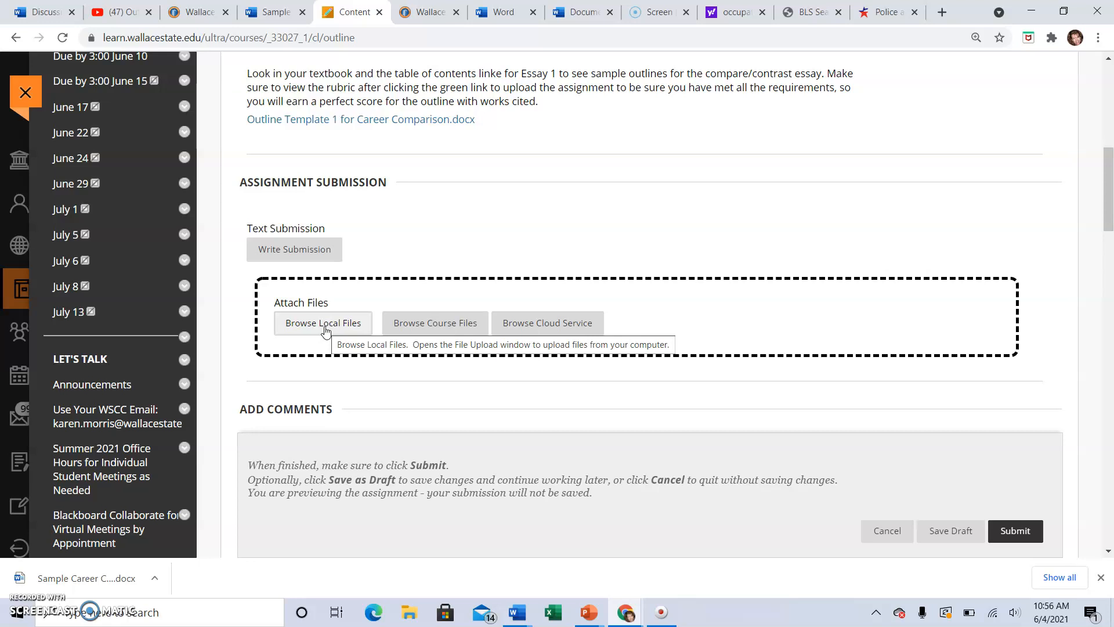
{"action": "left_click", "coordinate": [325, 328]}
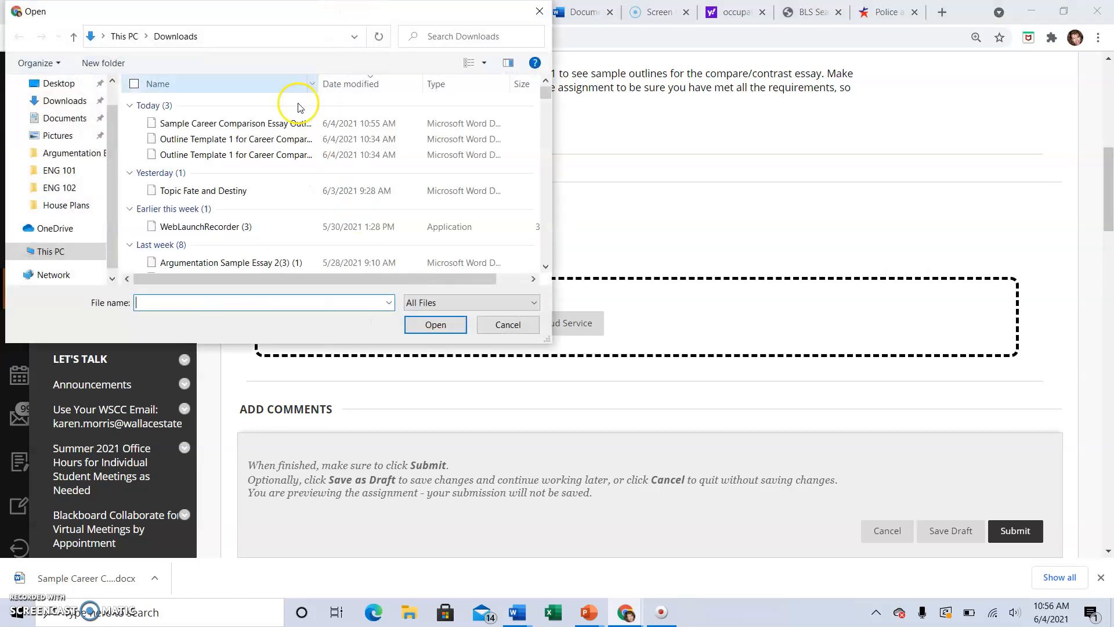
{"action": "left_click", "coordinate": [72, 108]}
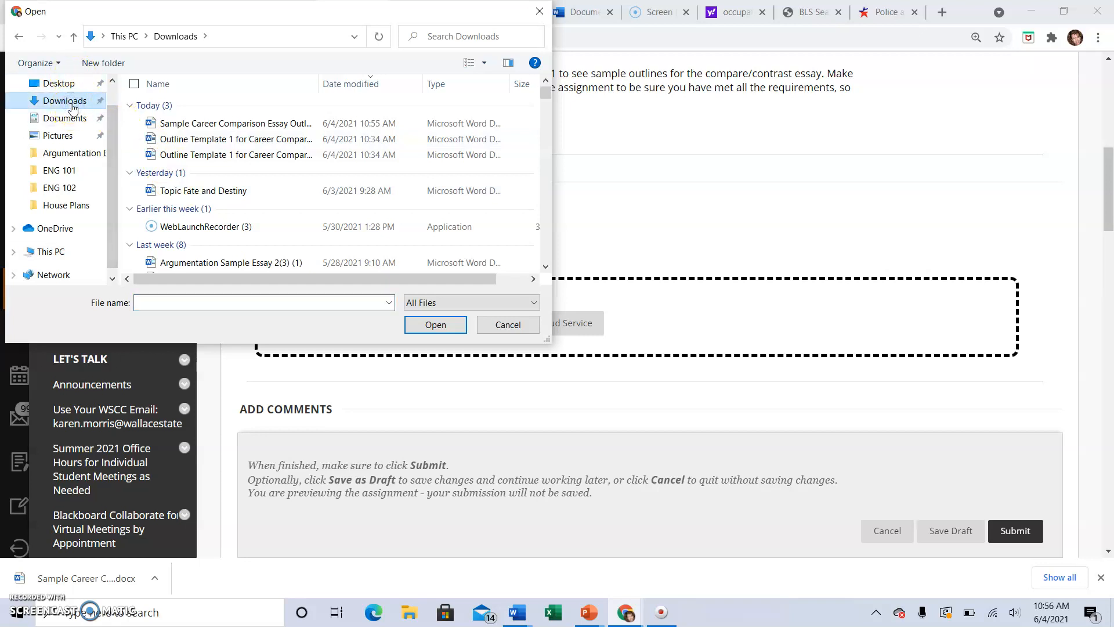
{"action": "left_click", "coordinate": [61, 103]}
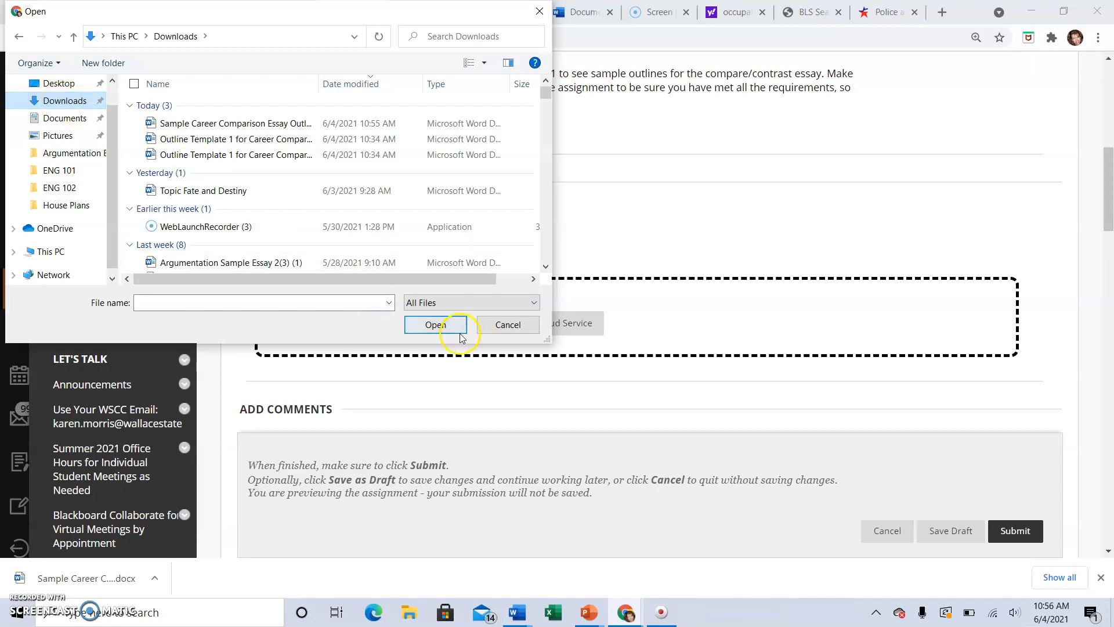
{"action": "left_click", "coordinate": [247, 123]}
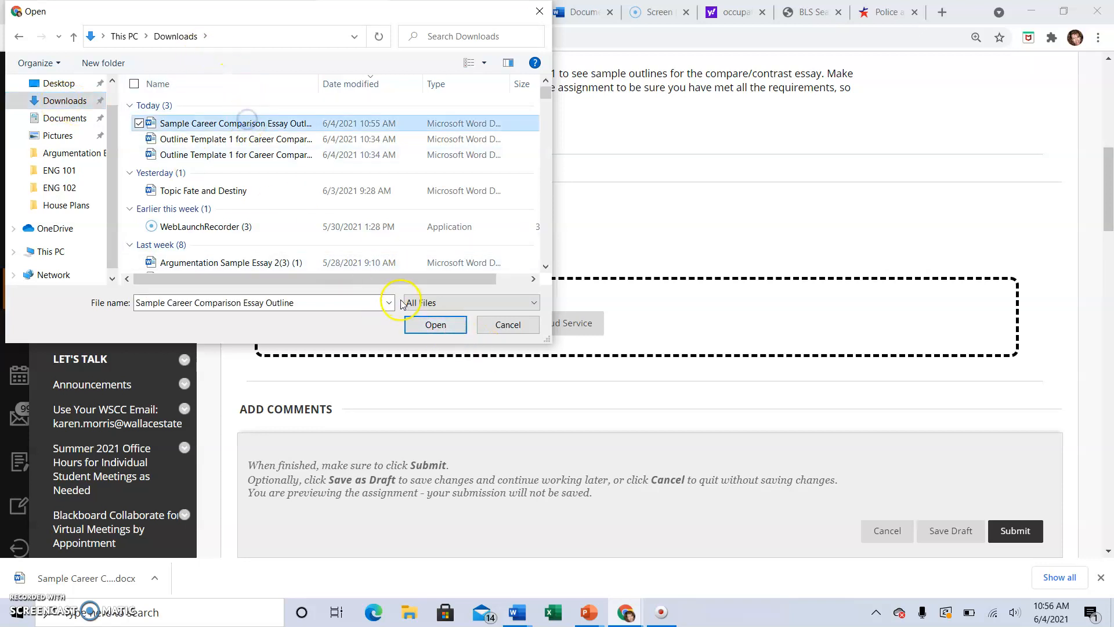
{"action": "left_click", "coordinate": [436, 325]}
{"action": "scroll", "coordinate": [580, 297], "scroll_direction": "down", "scroll_amount": 1}
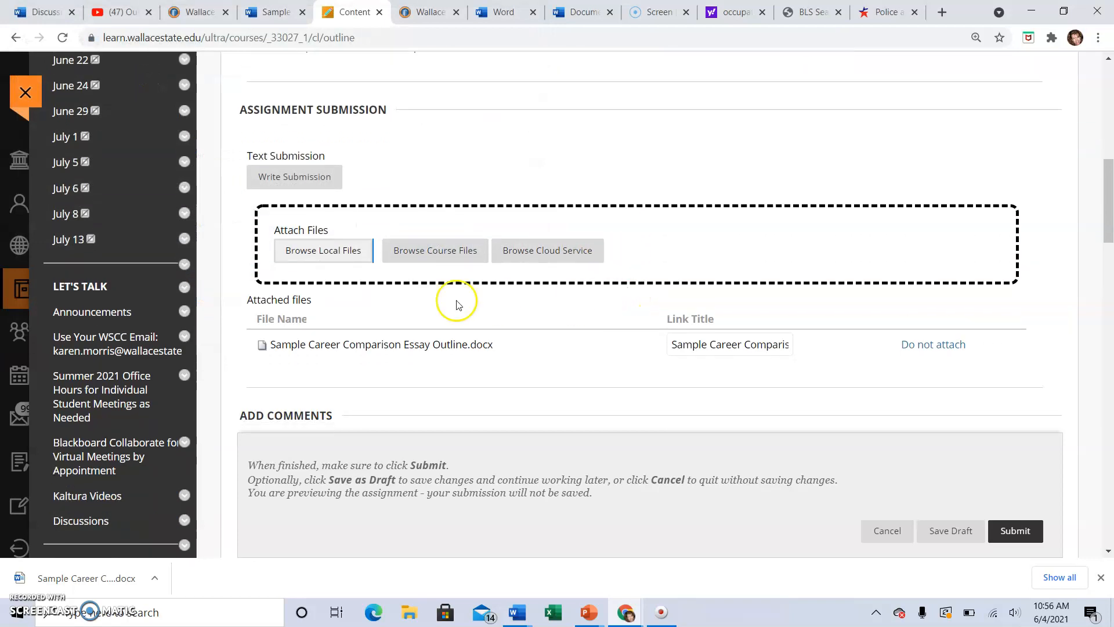
Submit the assignment with the attached outline and look over the resulting assignment page
{"action": "left_click", "coordinate": [1017, 531]}
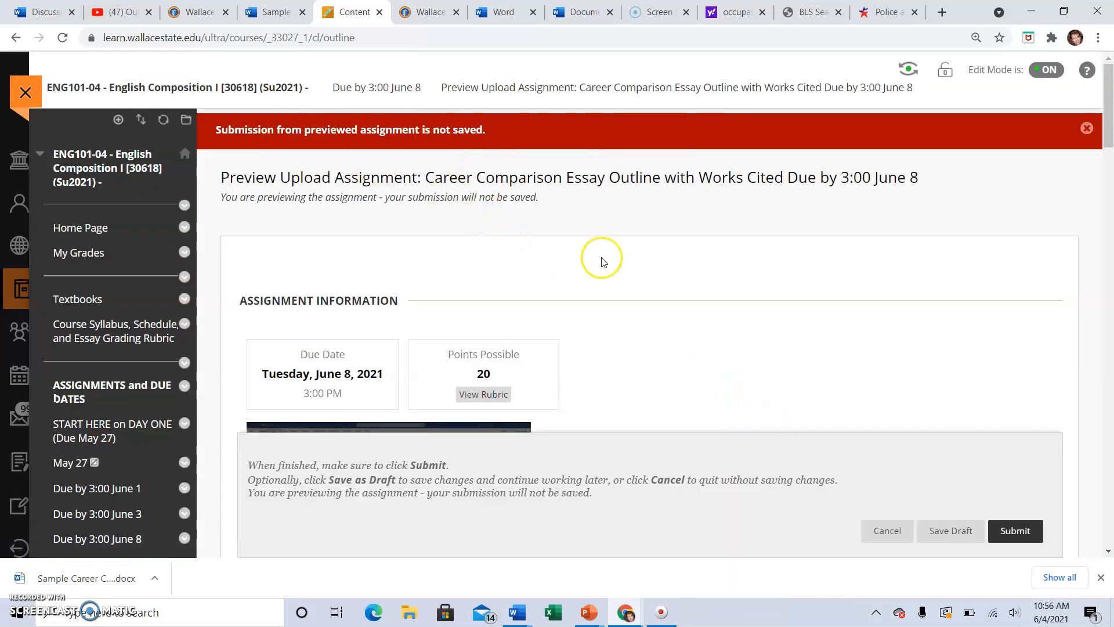
{"action": "scroll", "coordinate": [653, 288], "scroll_direction": "down", "scroll_amount": 2}
{"action": "scroll", "coordinate": [649, 290], "scroll_direction": "down", "scroll_amount": 2}
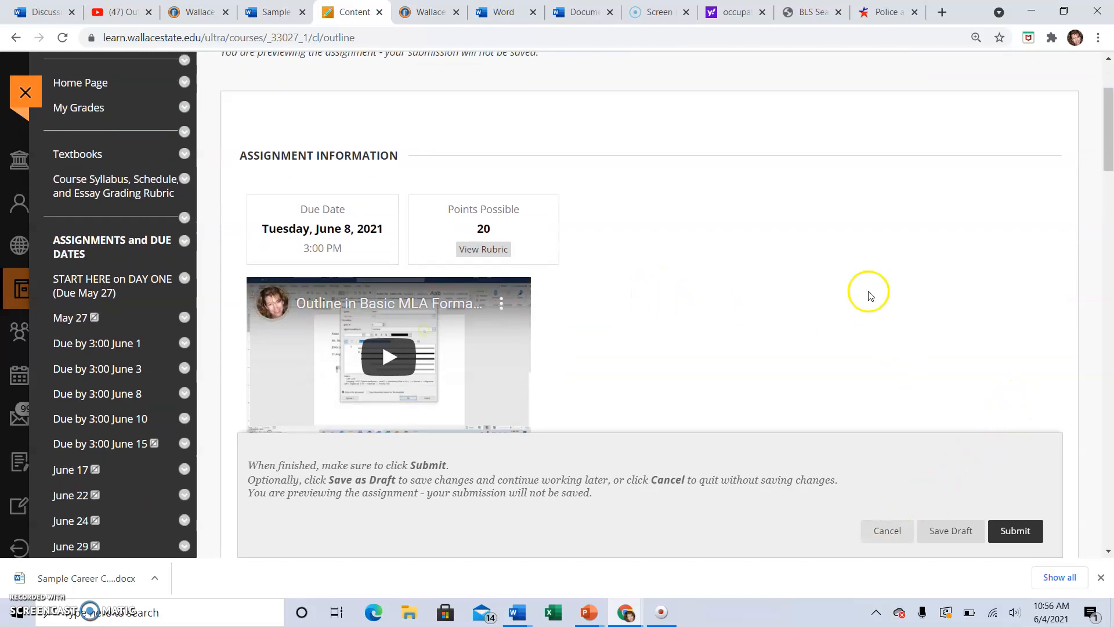
{"action": "scroll", "coordinate": [845, 284], "scroll_direction": "up", "scroll_amount": 4}
Leave the assignment preview and review the June 8 agenda, the outline examples folder and the outline assignment entry
{"action": "left_click", "coordinate": [892, 529]}
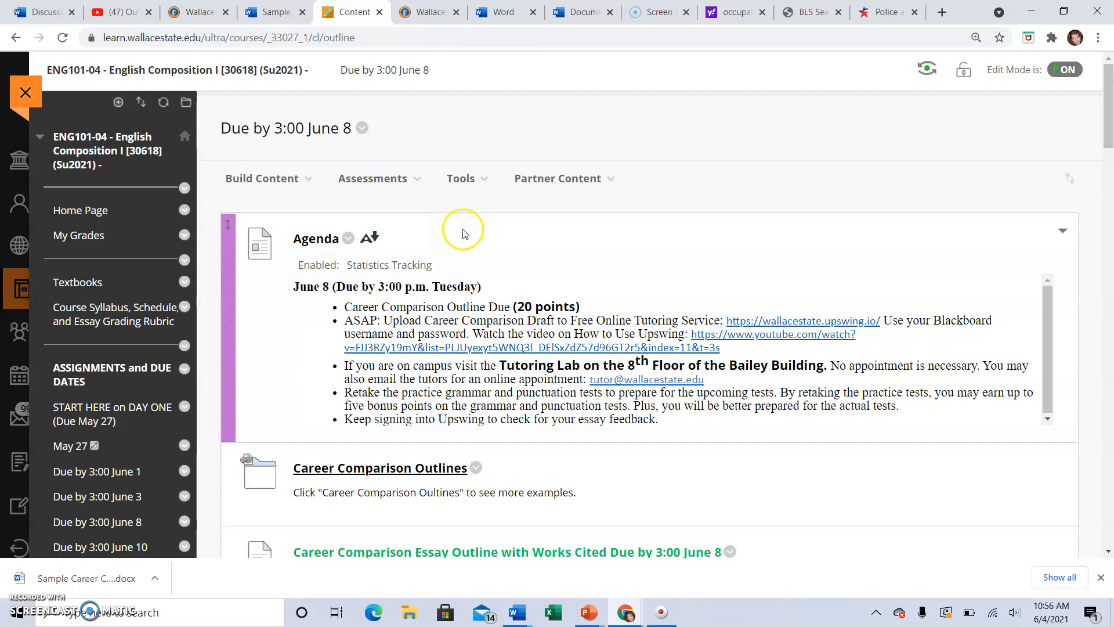
{"action": "left_click", "coordinate": [703, 165]}
{"action": "scroll", "coordinate": [685, 325], "scroll_direction": "down", "scroll_amount": 1}
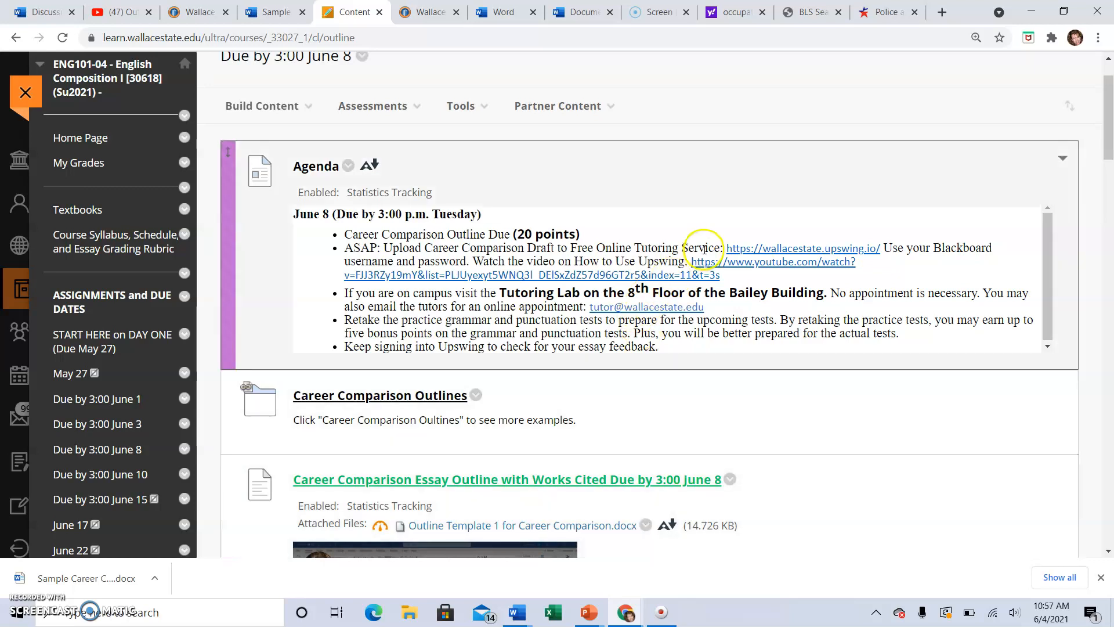
{"action": "scroll", "coordinate": [806, 395], "scroll_direction": "down", "scroll_amount": 3}
{"action": "scroll", "coordinate": [808, 397], "scroll_direction": "down", "scroll_amount": 1}
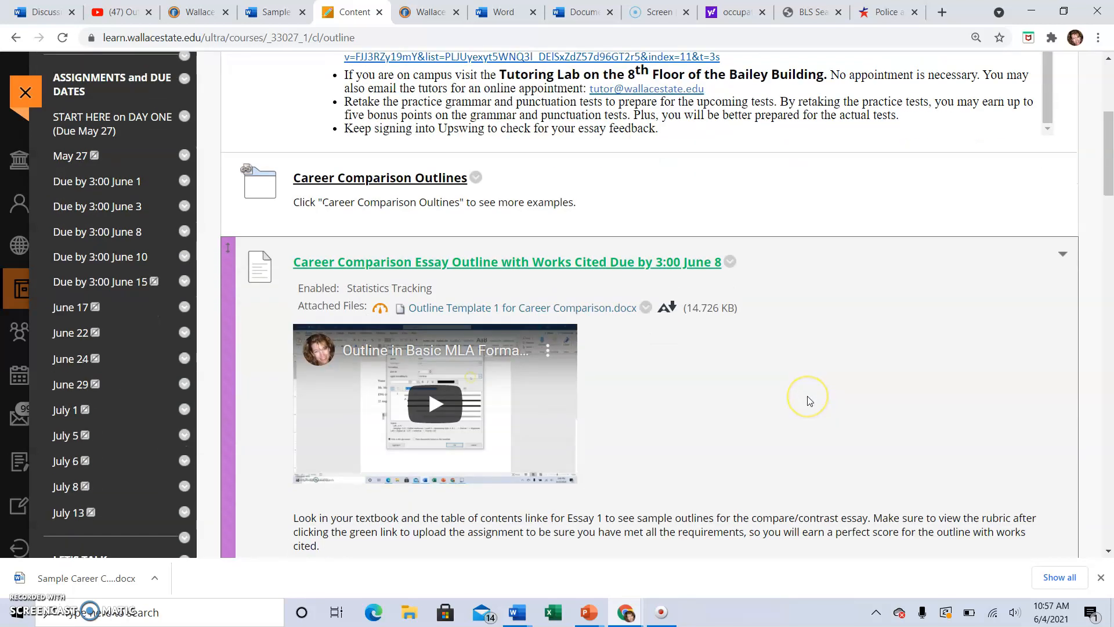